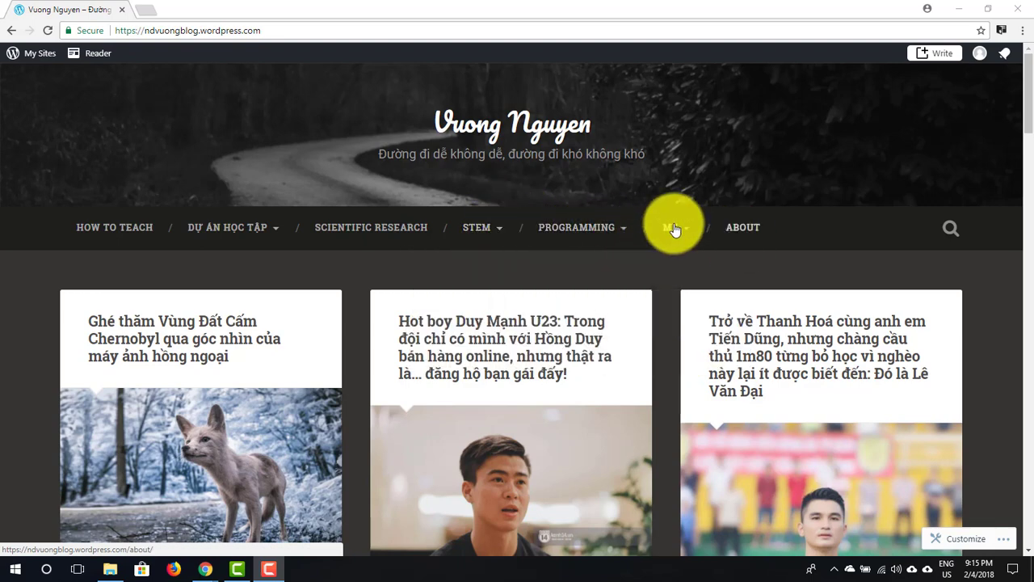
Open the Thiện – ác và smartphone category under DỰ ÁN HỌC TẬP and scroll through its posts.
mouse_move(233, 227)
click(249, 275)
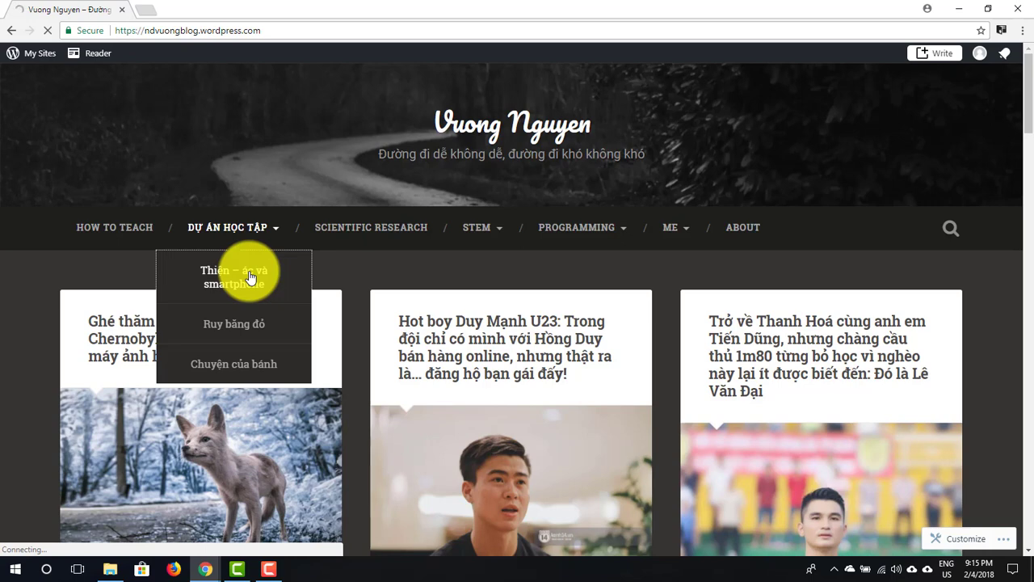
click(250, 277)
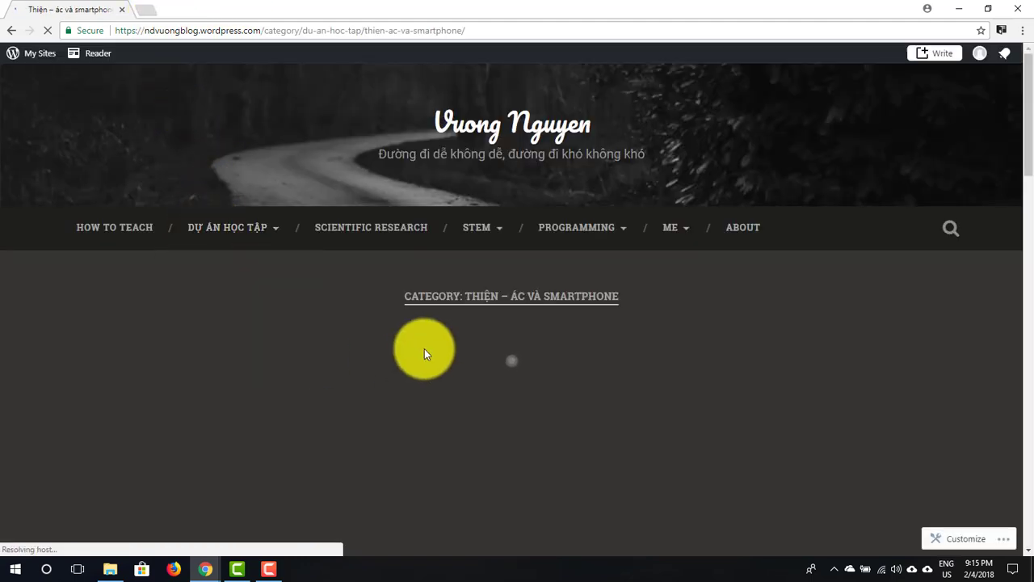
scroll(423, 347, down, 3)
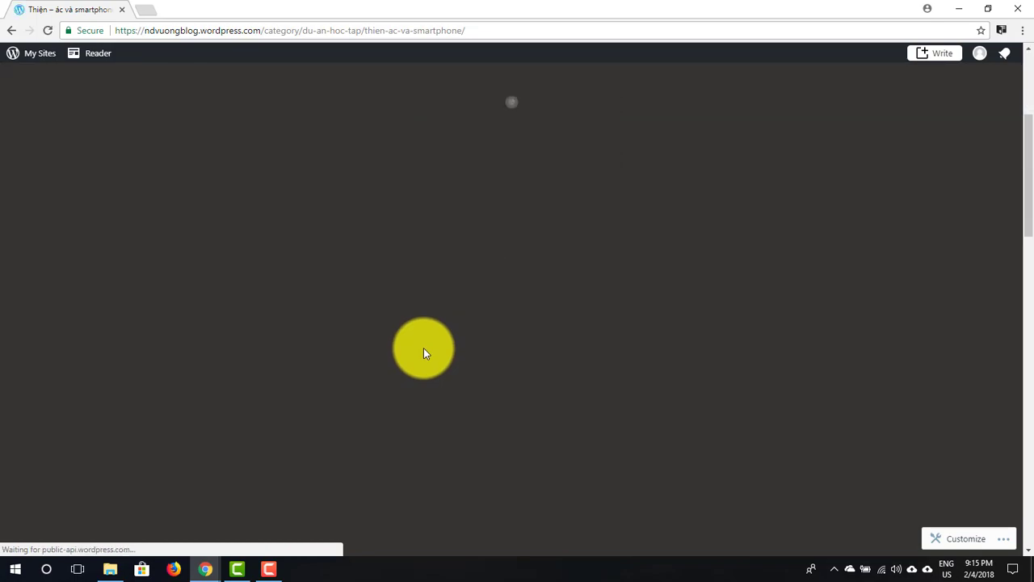
scroll(424, 347, down, 1)
scroll(423, 347, down, 3)
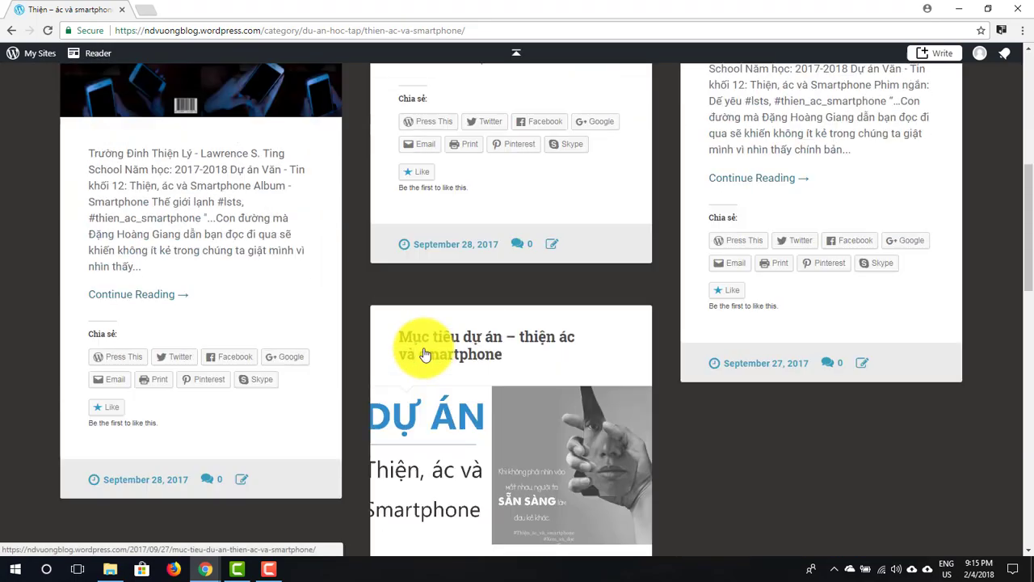
scroll(423, 347, up, 6)
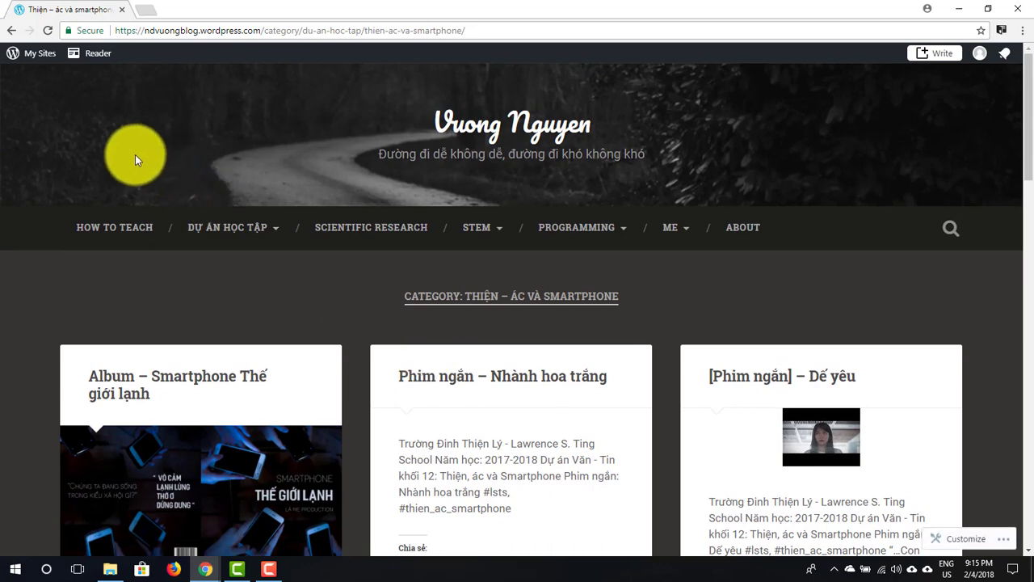
Open the Customizer from My Sites using Customize next to Themes.
click(54, 65)
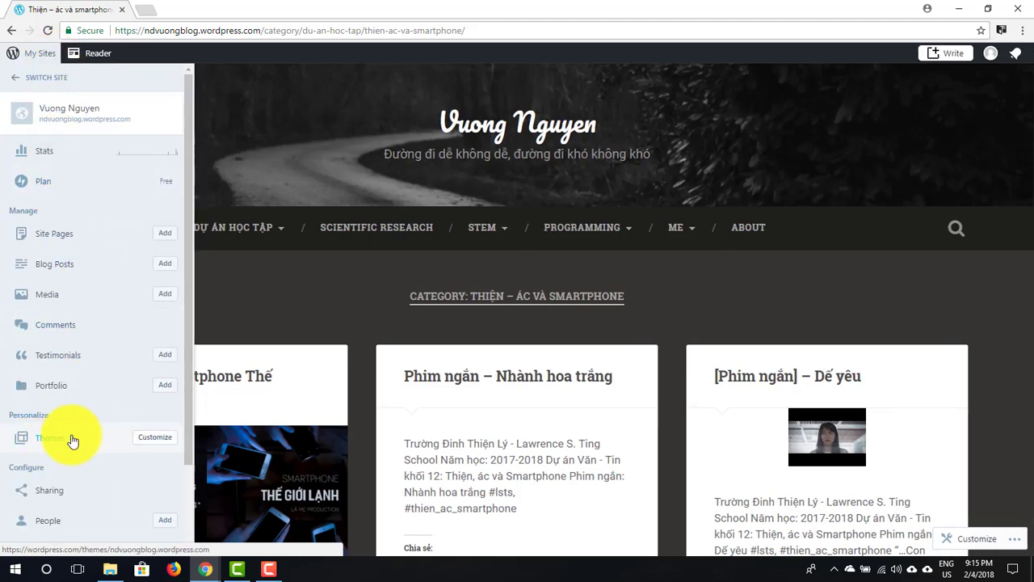
click(158, 445)
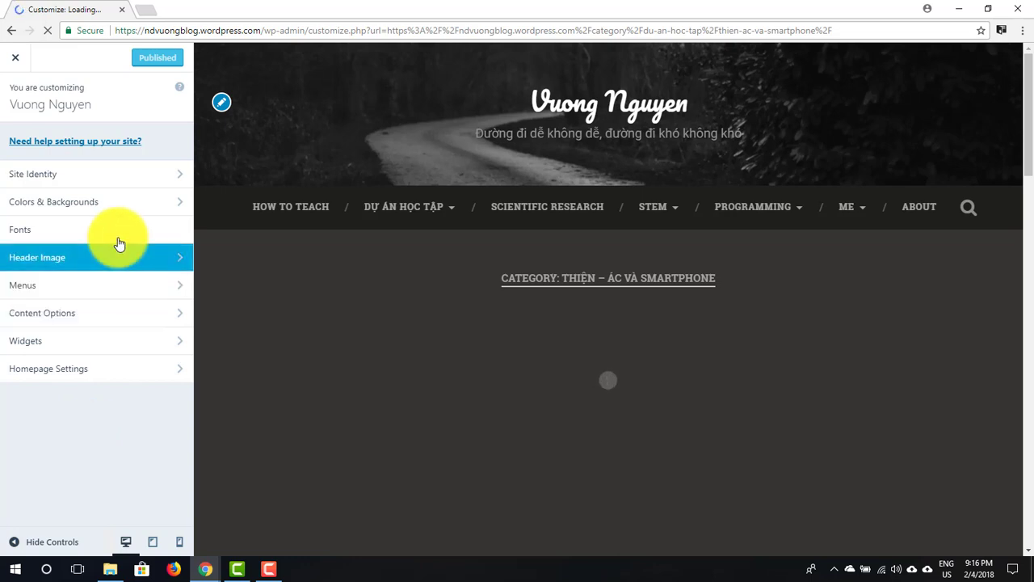
Under Menus > View All Locations, set the Social Menu location to Menu chính.
click(111, 283)
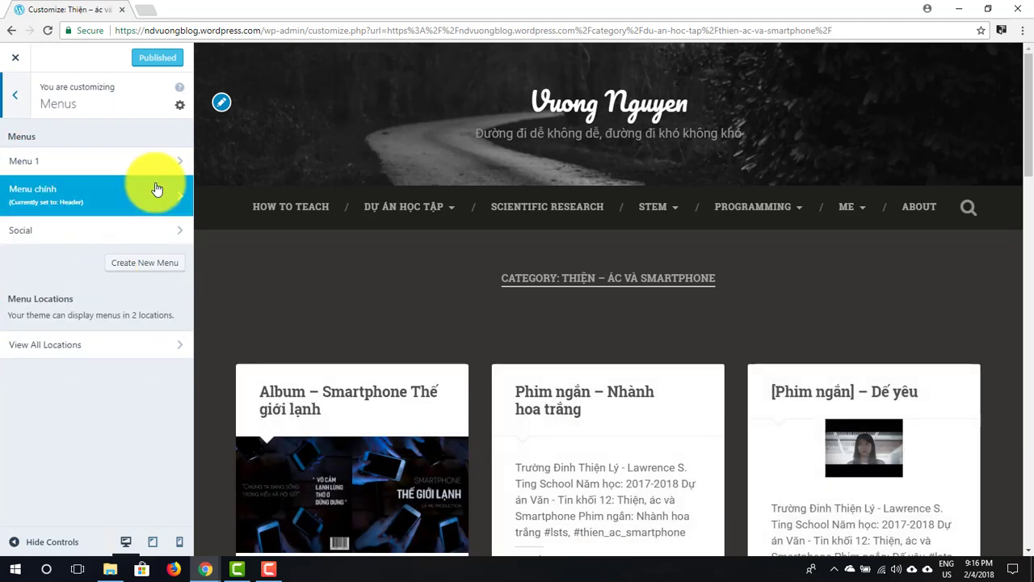
click(129, 346)
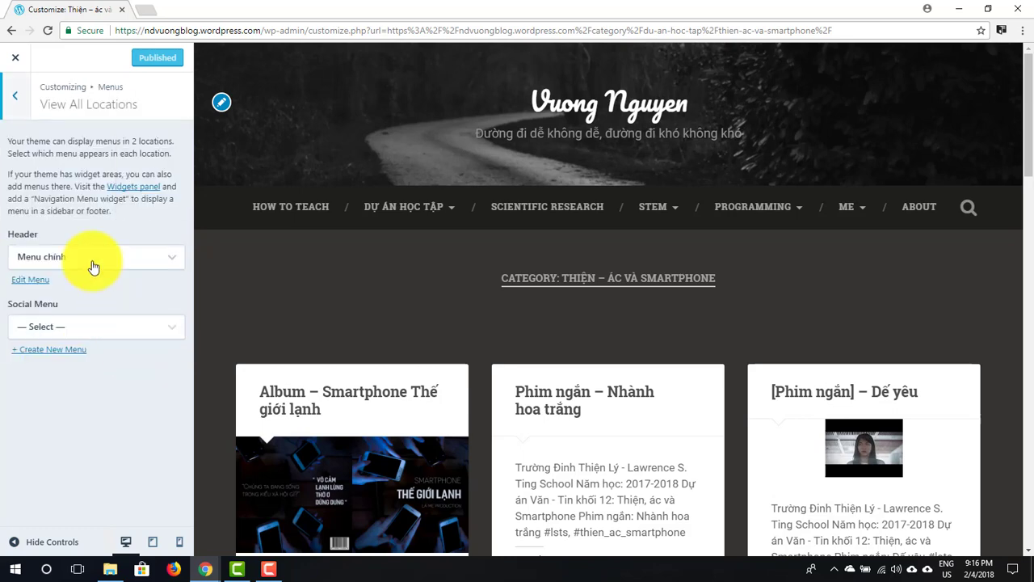
click(97, 326)
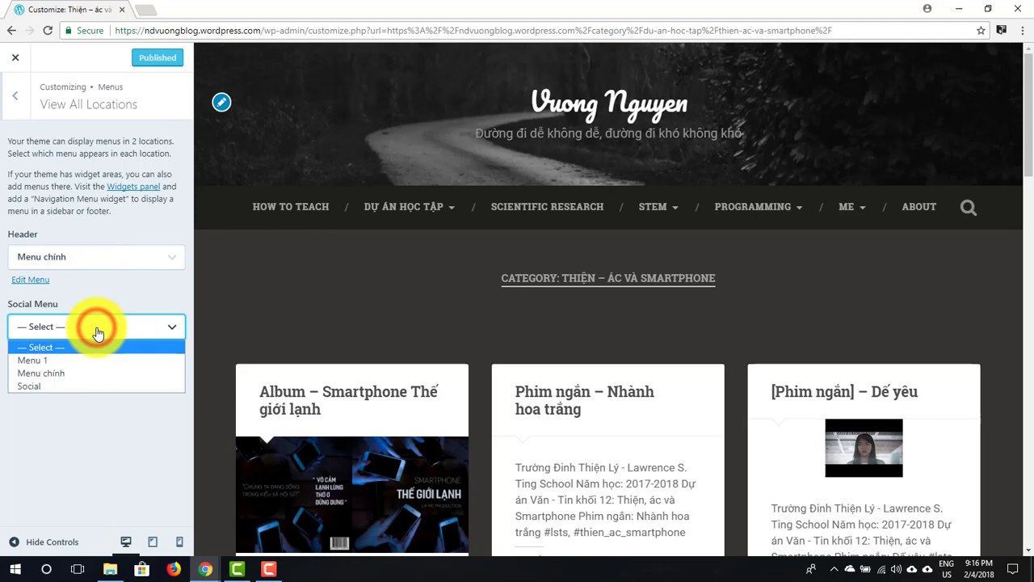
click(85, 374)
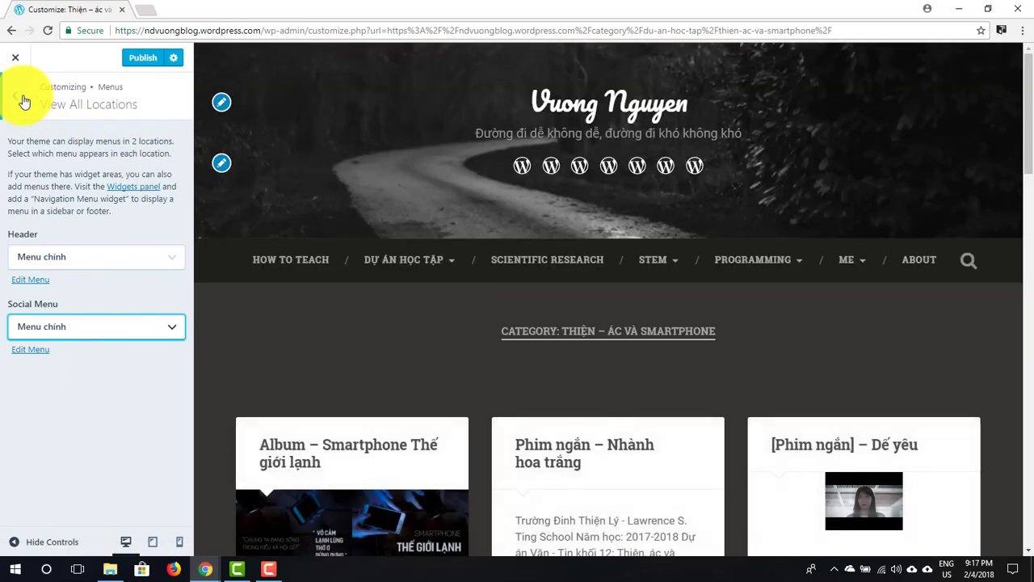
Reset the Social Menu location to — Select — and publish the change.
click(22, 97)
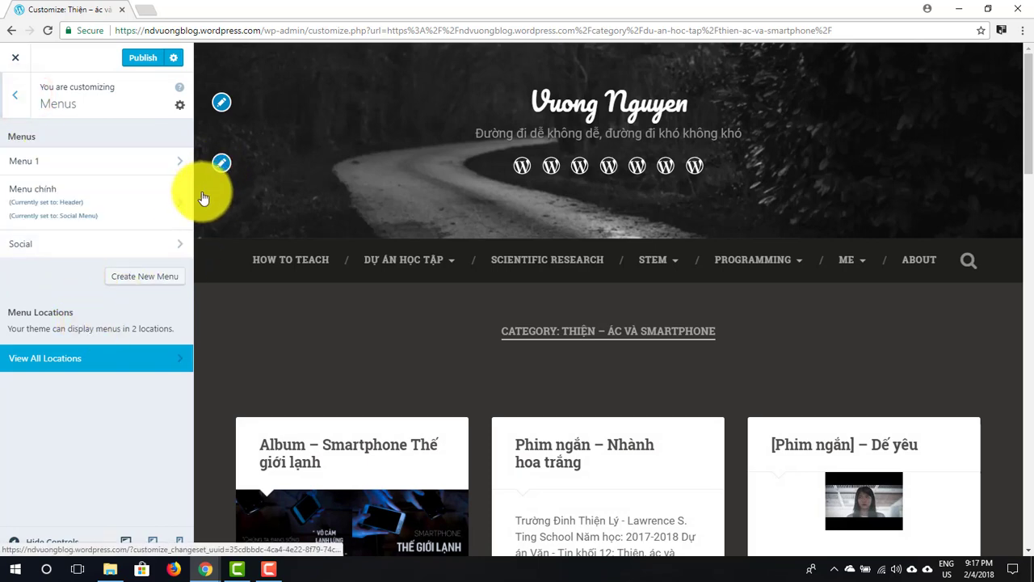
click(93, 243)
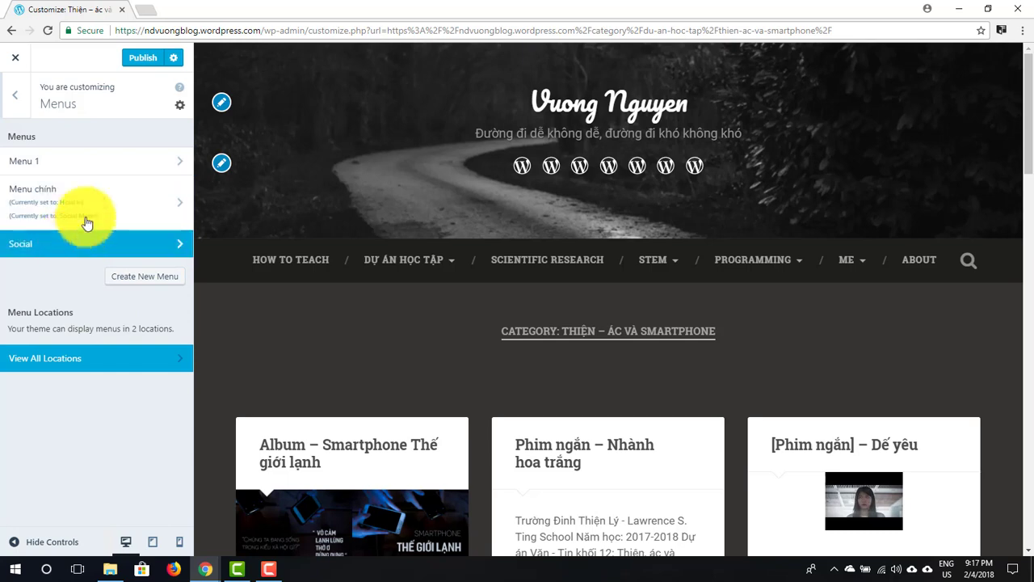
click(78, 357)
click(74, 327)
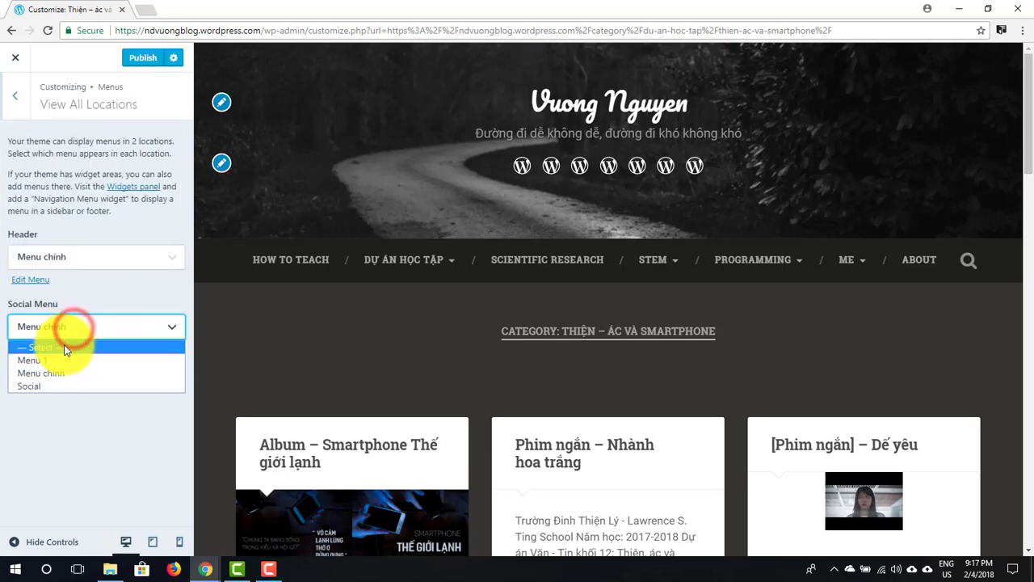
click(69, 340)
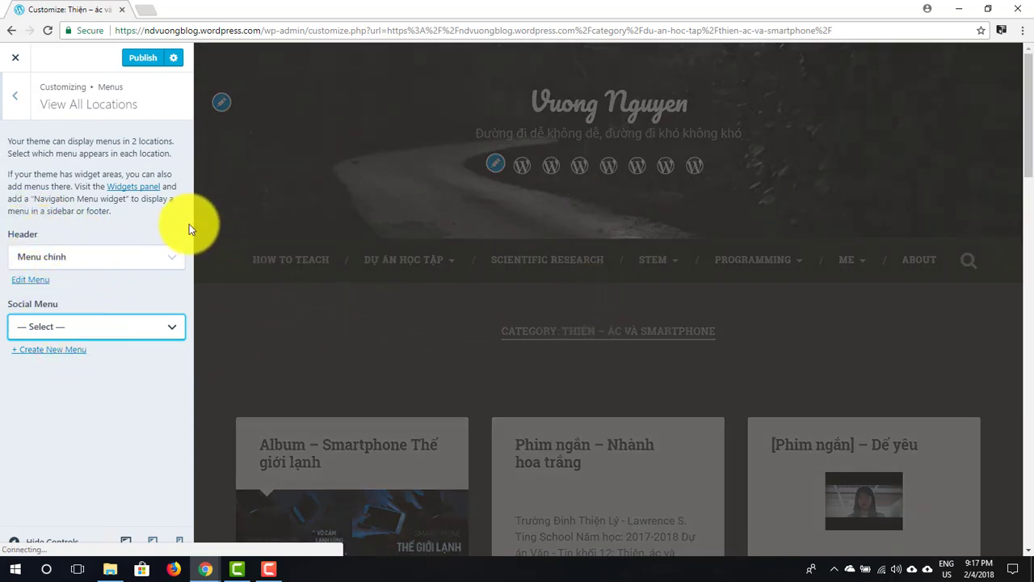
click(134, 57)
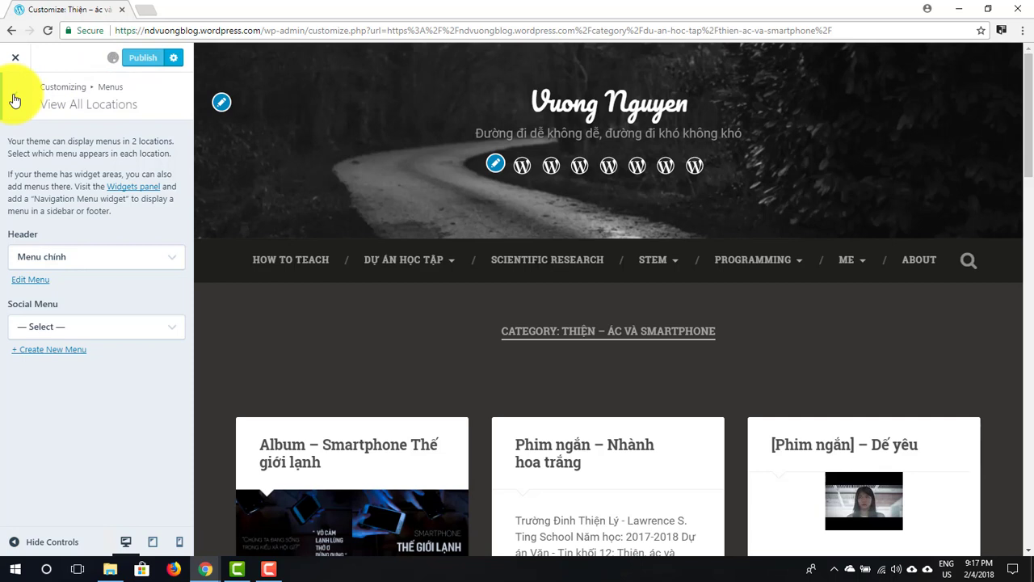
Open Menu chính and review its items, including the children under ME, then open a new tab.
click(14, 101)
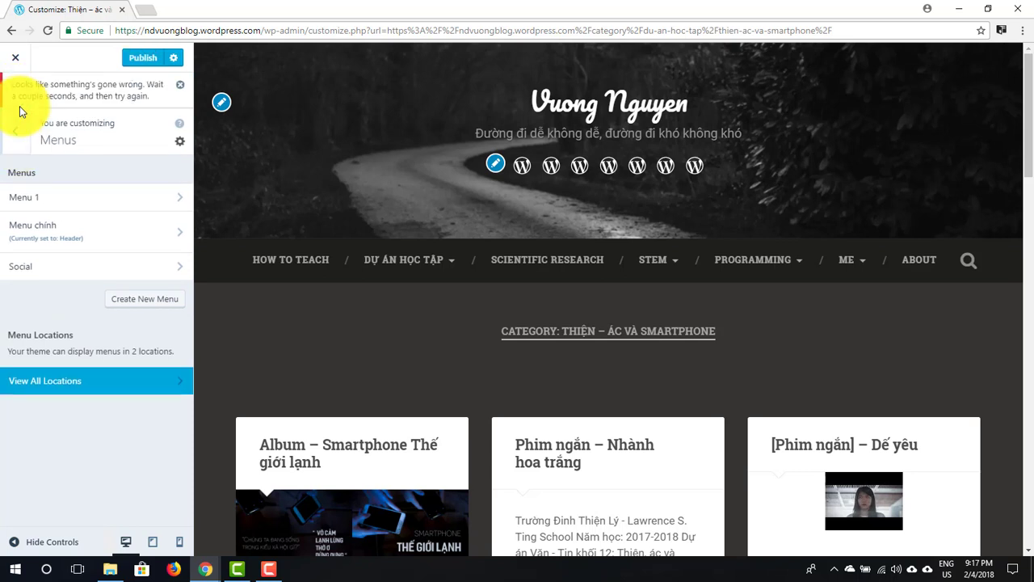
click(70, 227)
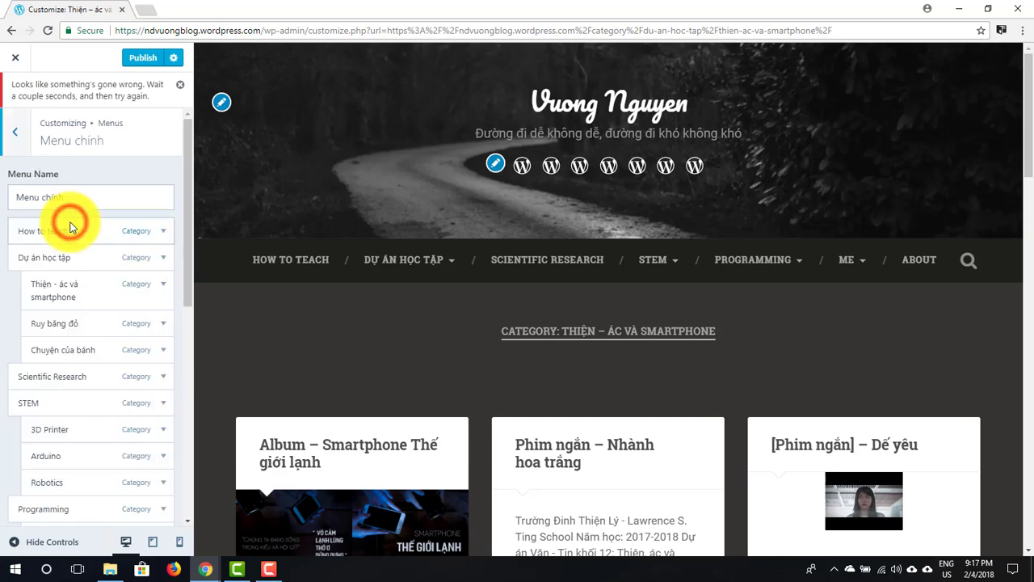
scroll(70, 227, down, 3)
scroll(70, 227, down, 3)
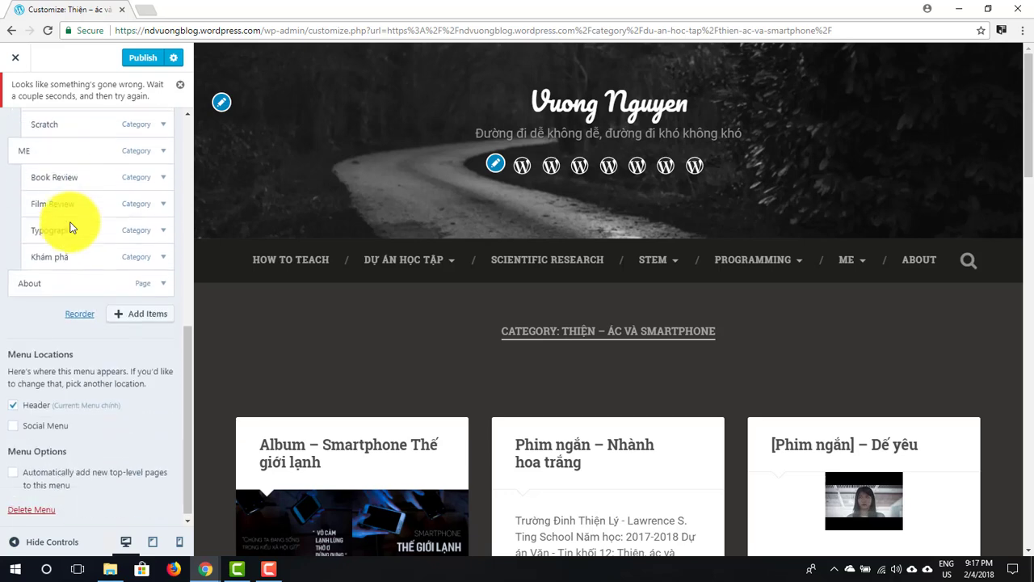
scroll(71, 227, up, 4)
scroll(71, 227, up, 3)
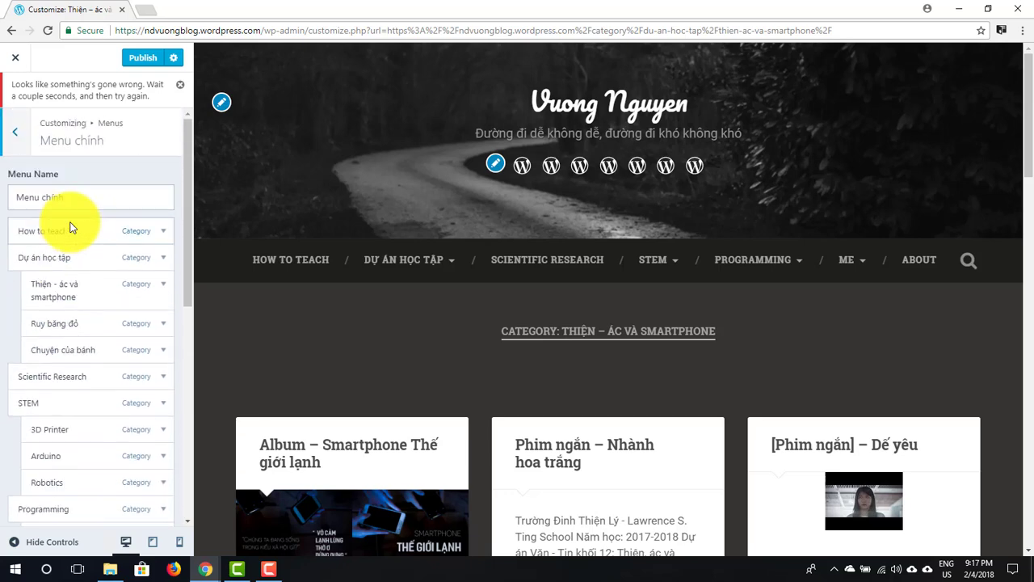
scroll(71, 227, down, 4)
scroll(70, 227, up, 3)
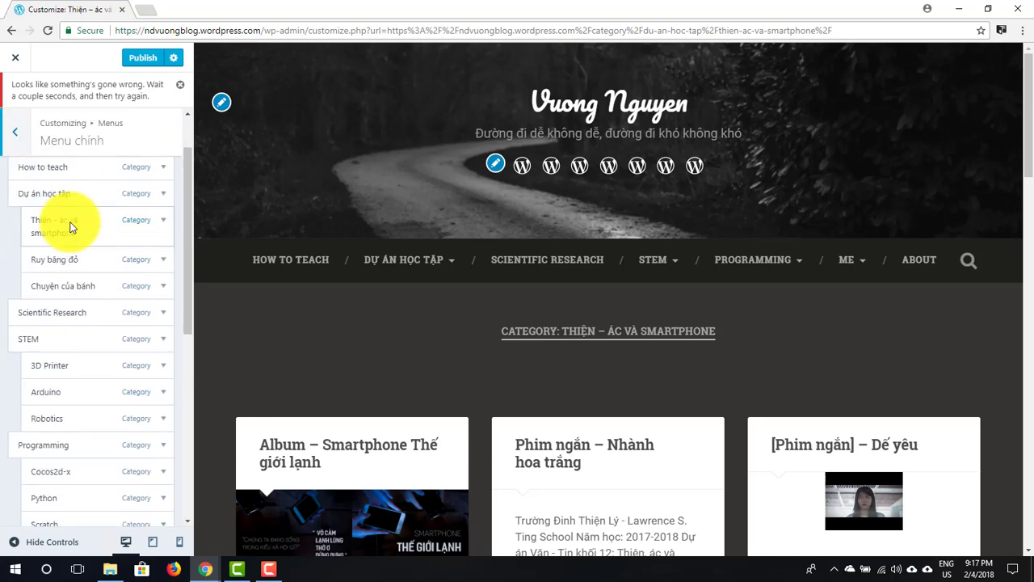
scroll(71, 227, up, 2)
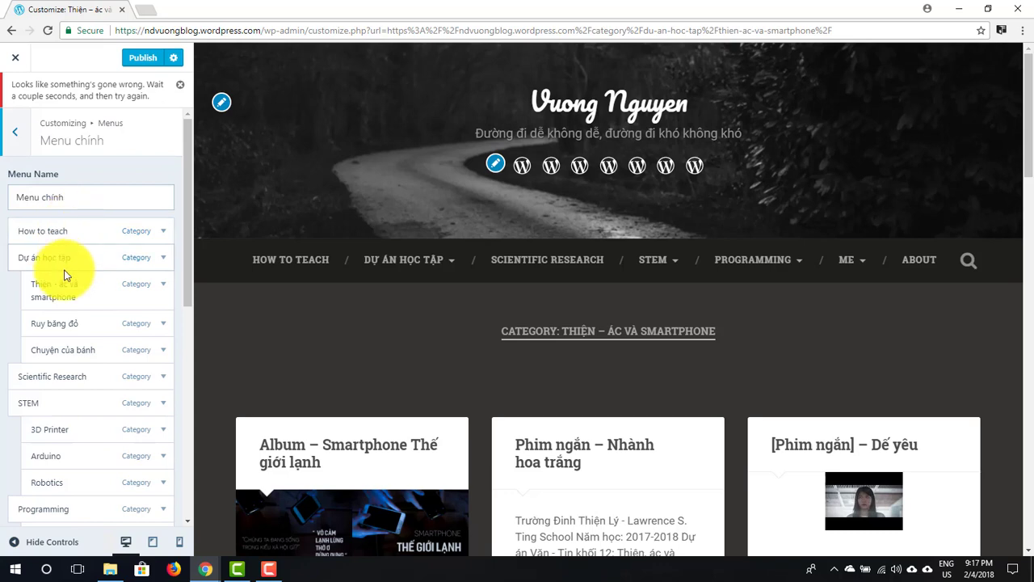
scroll(65, 275, down, 3)
scroll(65, 275, down, 3)
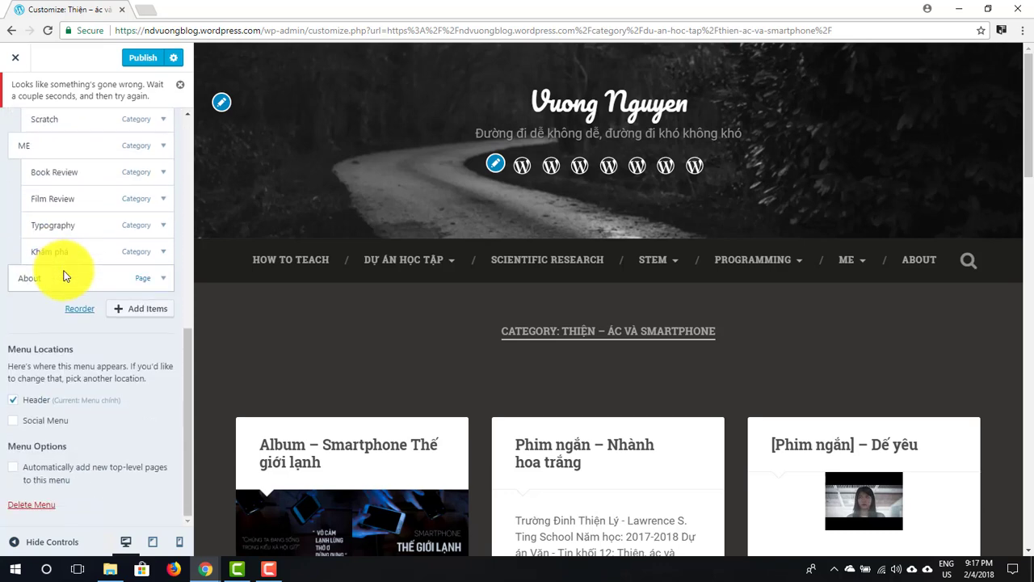
scroll(65, 277, up, 4)
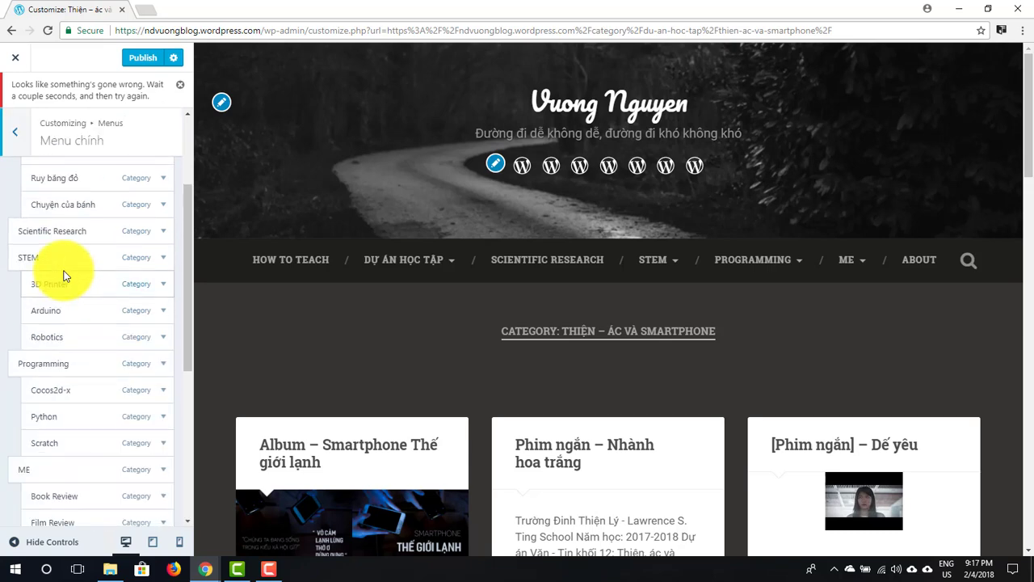
click(144, 10)
Load ndvuongblog.wordpress.com/wp-admin in the new tab.
text(ndvuongblog.wordpress.com)
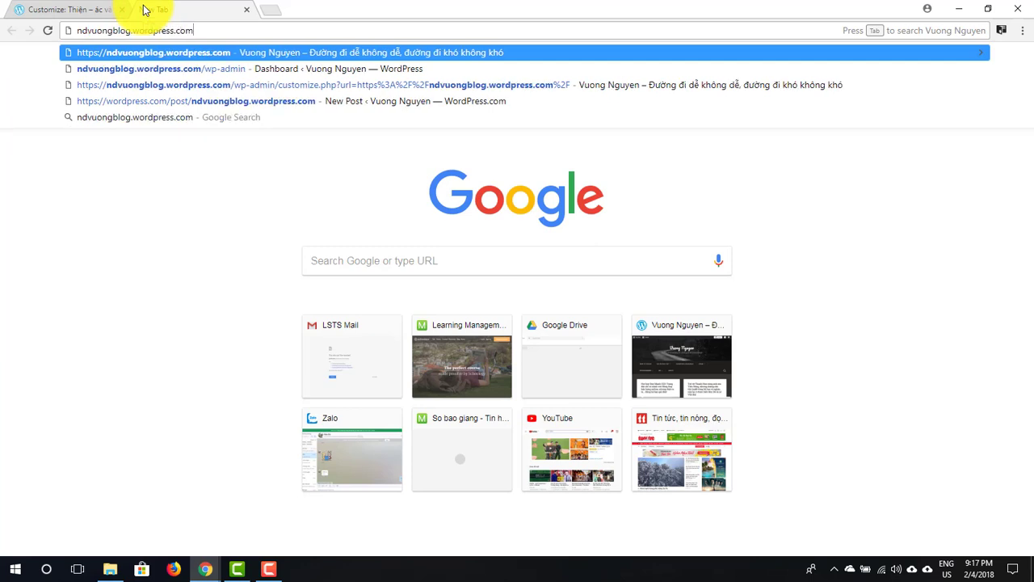
text(/w)
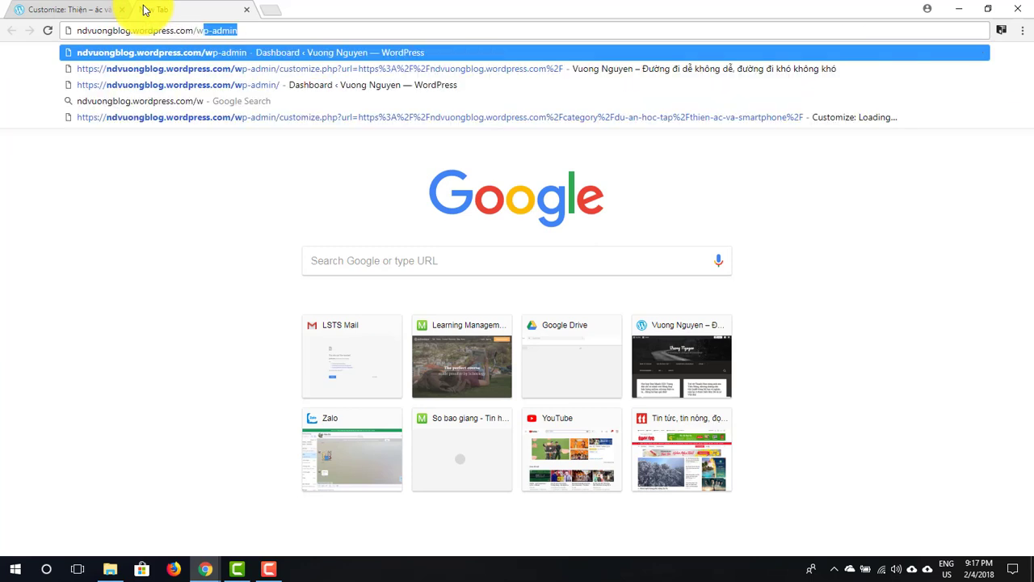
text(p-admin)
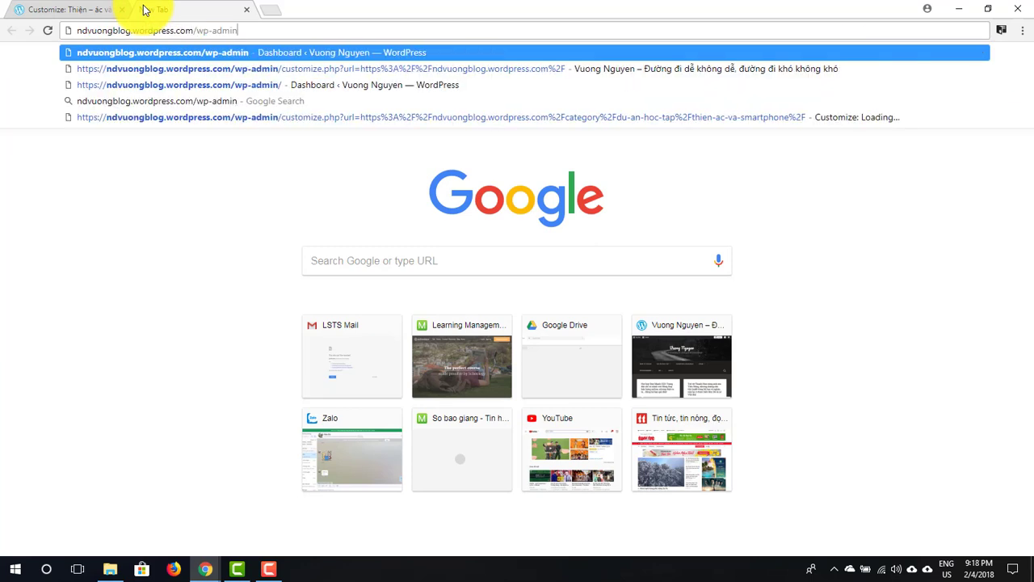
key(Return)
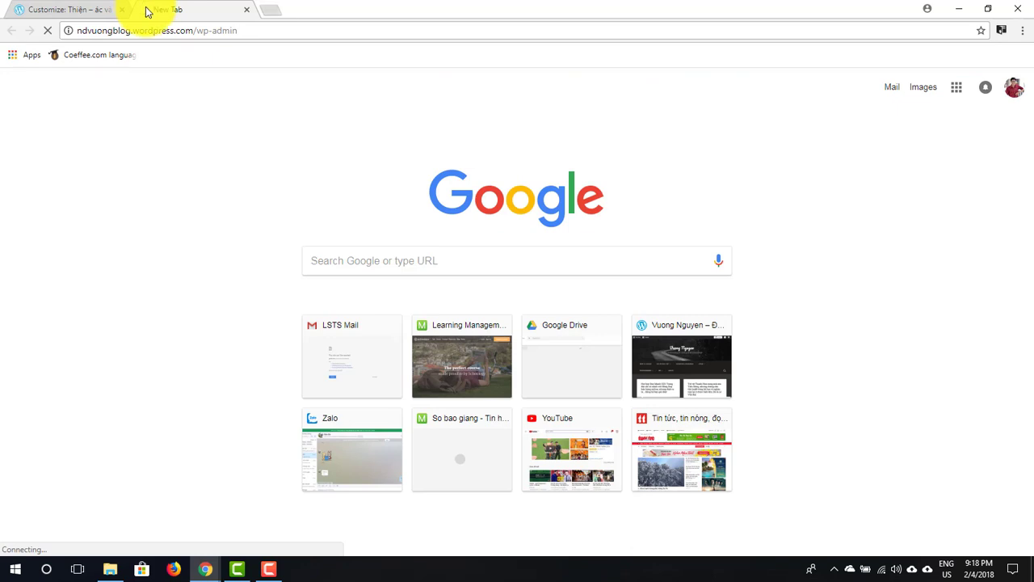
Return to the Customizer and scroll through Menu chính's item list.
click(104, 9)
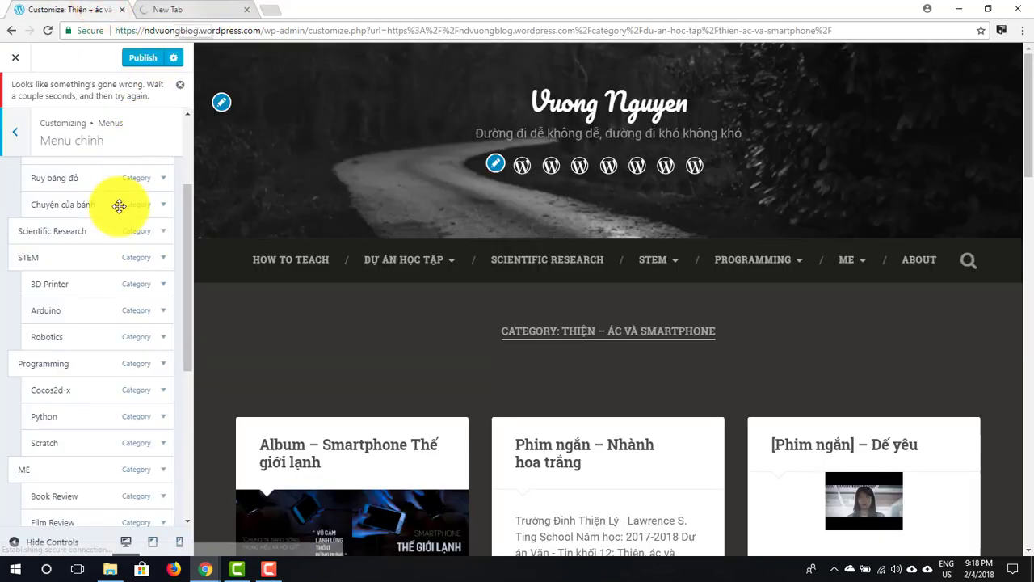
scroll(113, 255, up, 3)
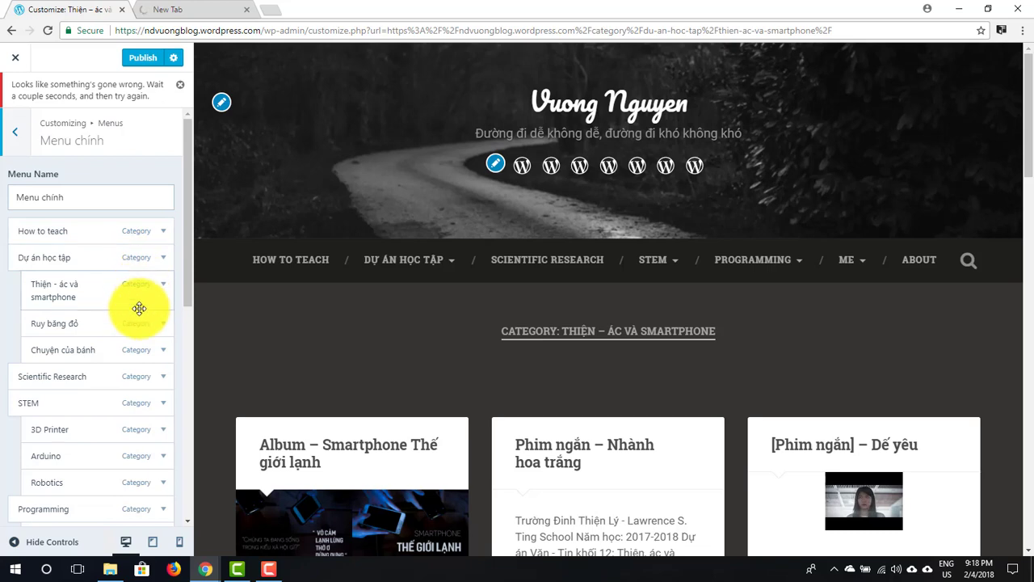
scroll(139, 315, down, 1)
scroll(139, 313, down, 3)
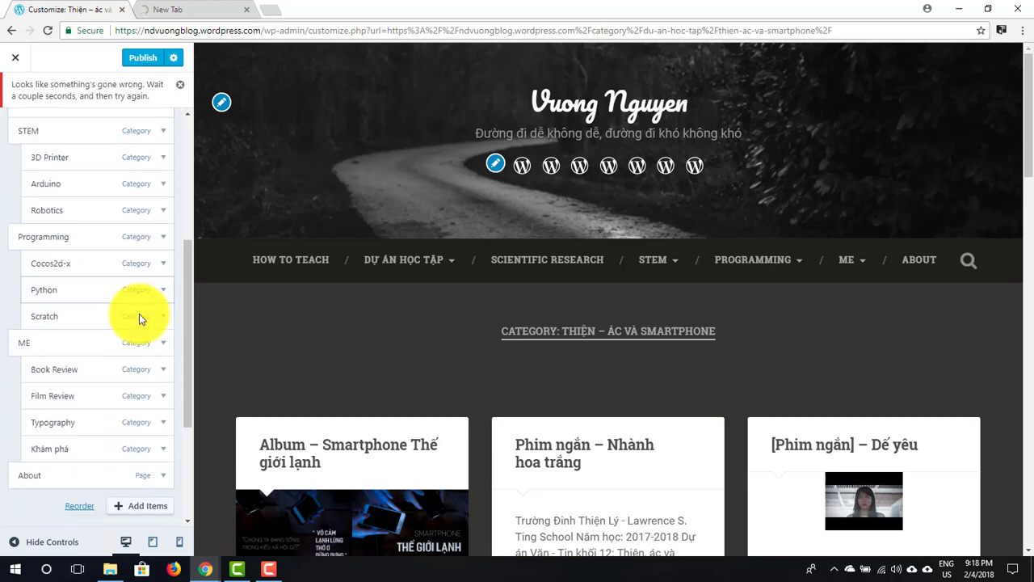
scroll(139, 313, down, 2)
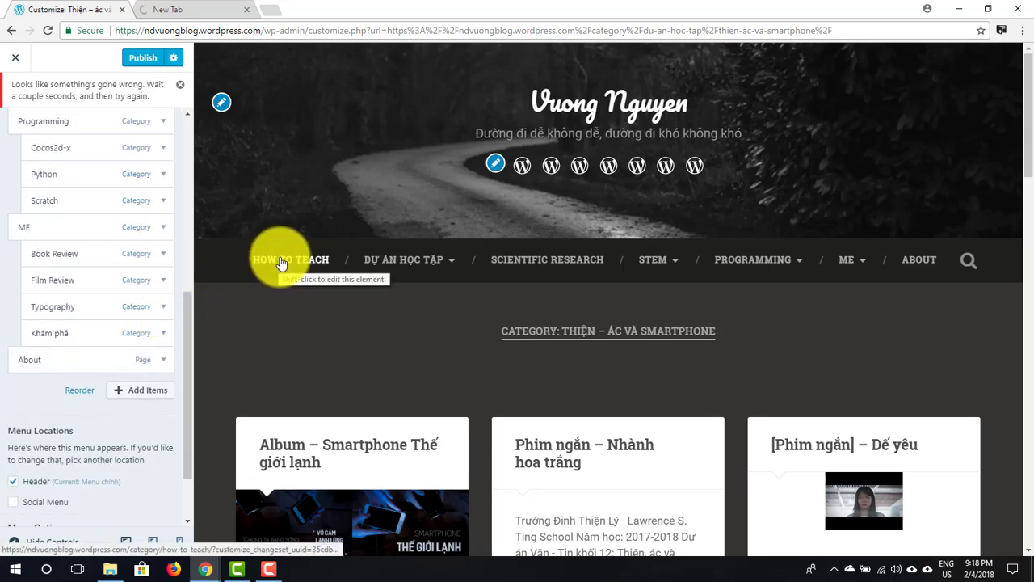
Preview the Dự án học tập category page, then switch to the Dashboard tab.
mouse_move(404, 260)
click(398, 307)
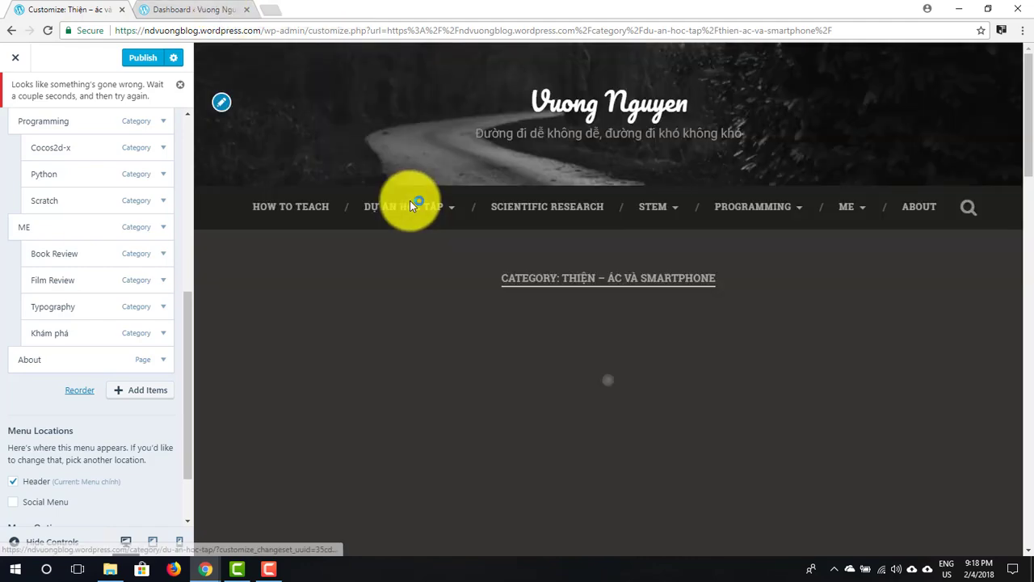
scroll(565, 436, down, 2)
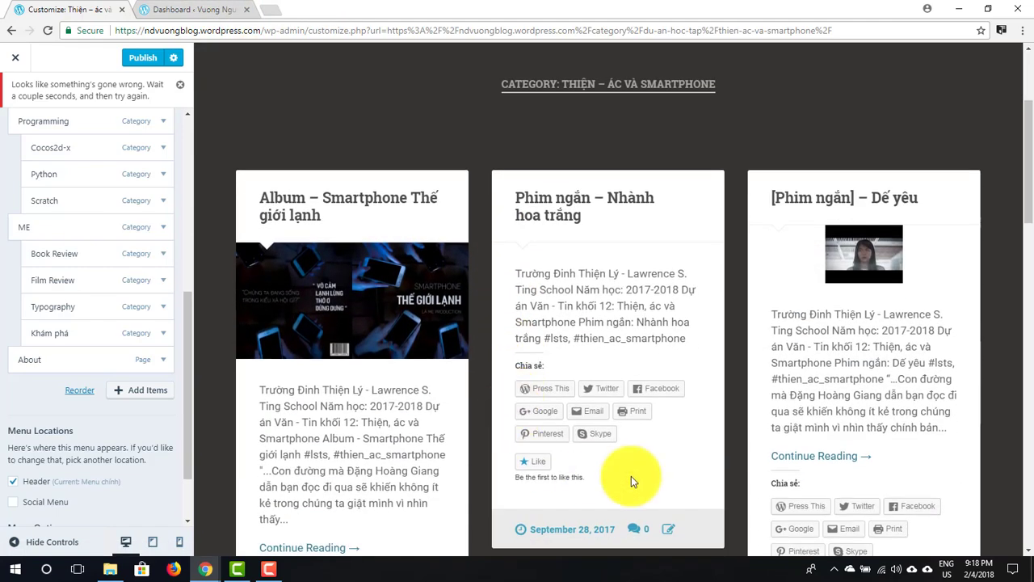
scroll(498, 291, down, 1)
scroll(502, 298, down, 3)
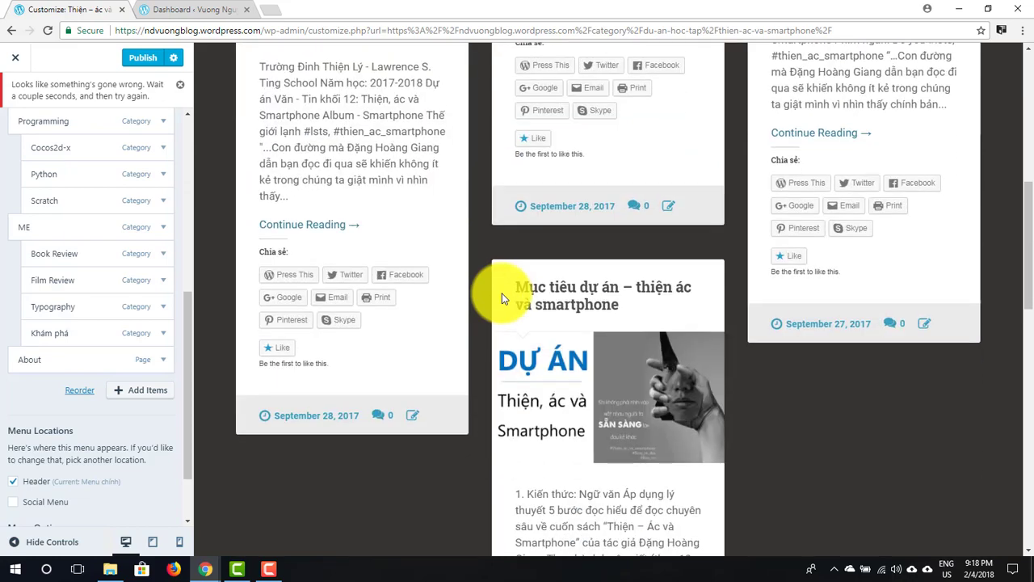
scroll(502, 298, down, 4)
scroll(501, 298, up, 4)
scroll(501, 298, up, 6)
scroll(501, 298, up, 1)
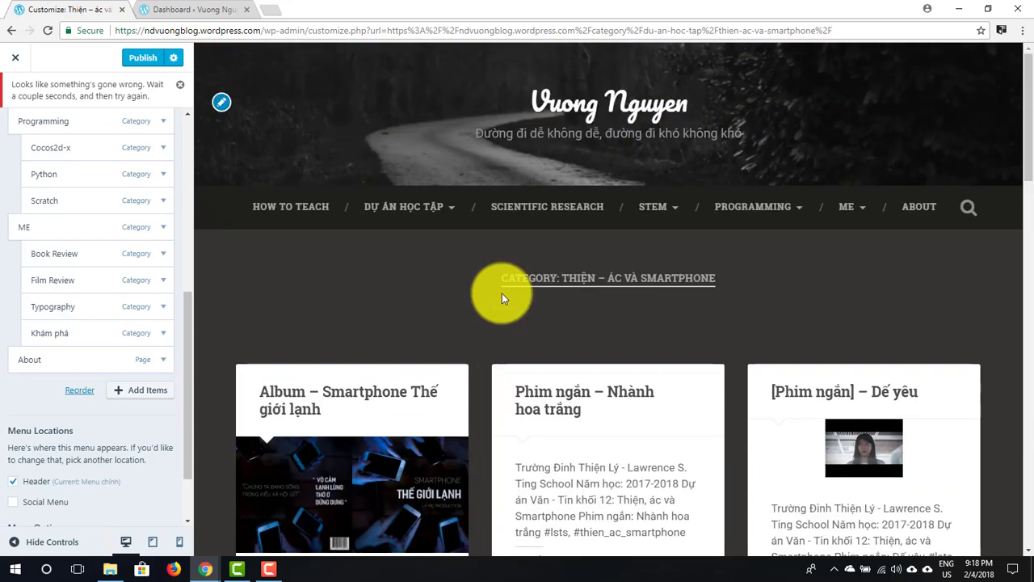
click(194, 9)
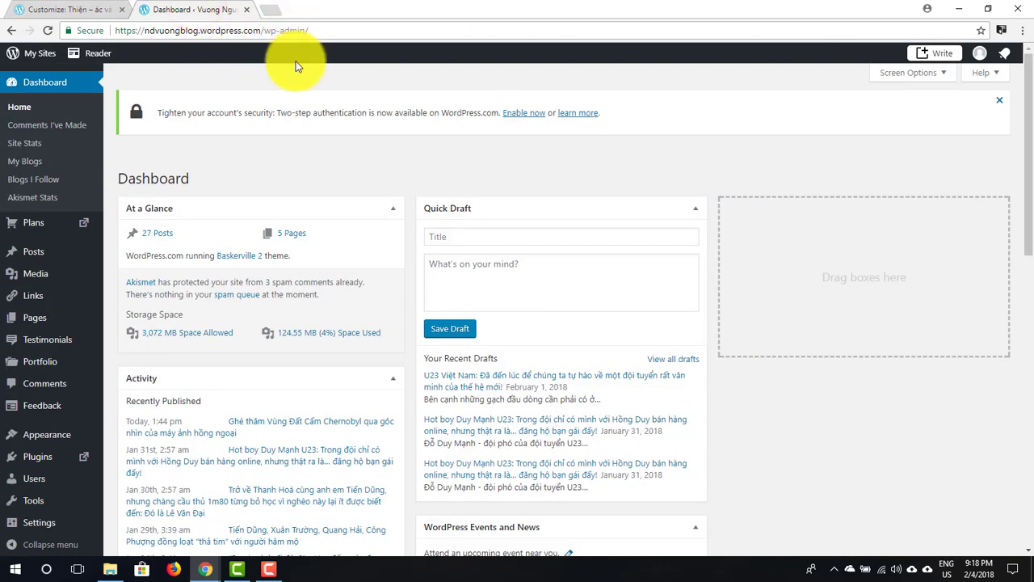
Open Posts > Categories to see the blog's 22 categories and the Add New Category form.
scroll(300, 104, down, 1)
scroll(302, 105, down, 4)
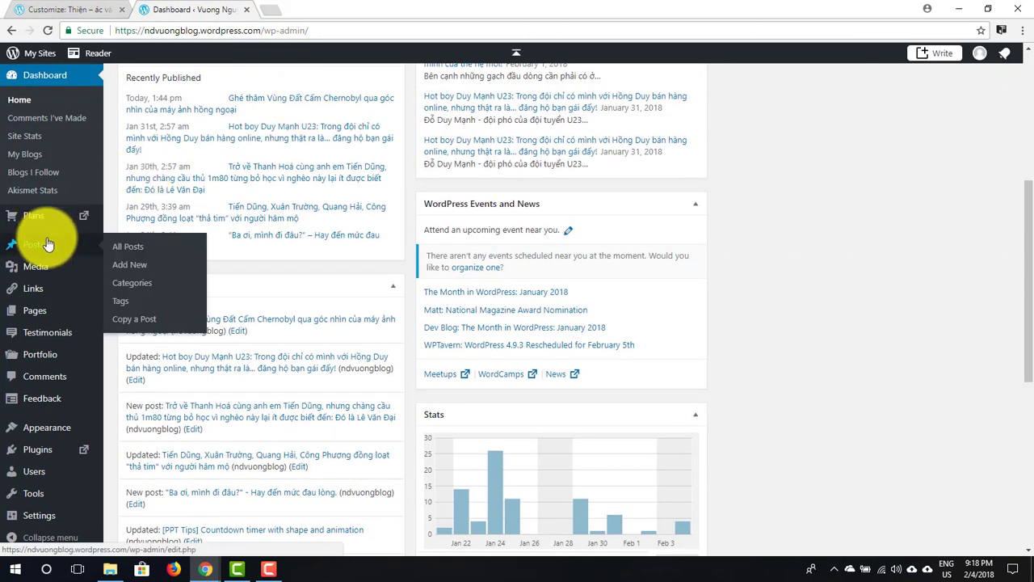
mouse_move(33, 251)
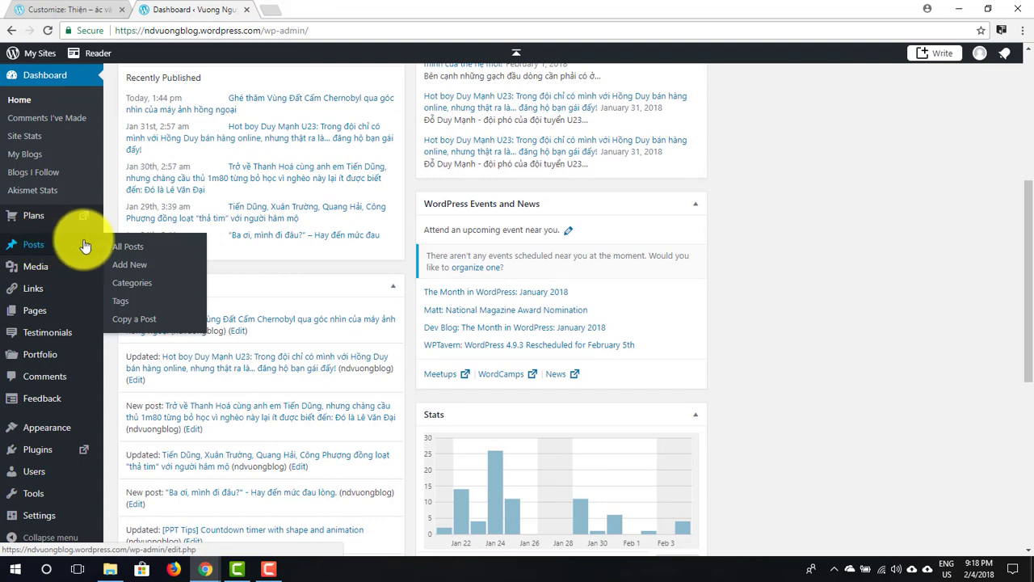
click(141, 284)
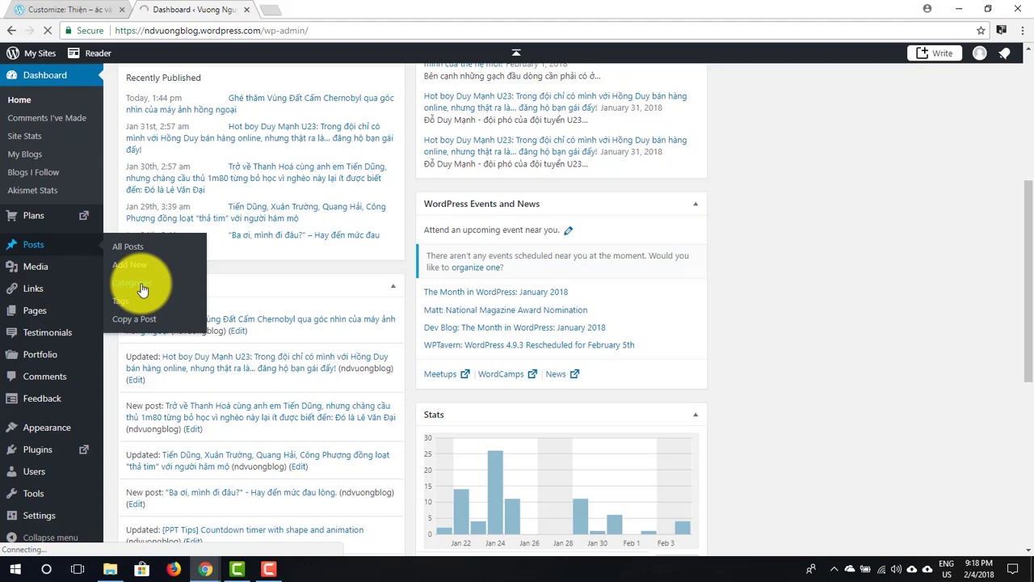
click(104, 14)
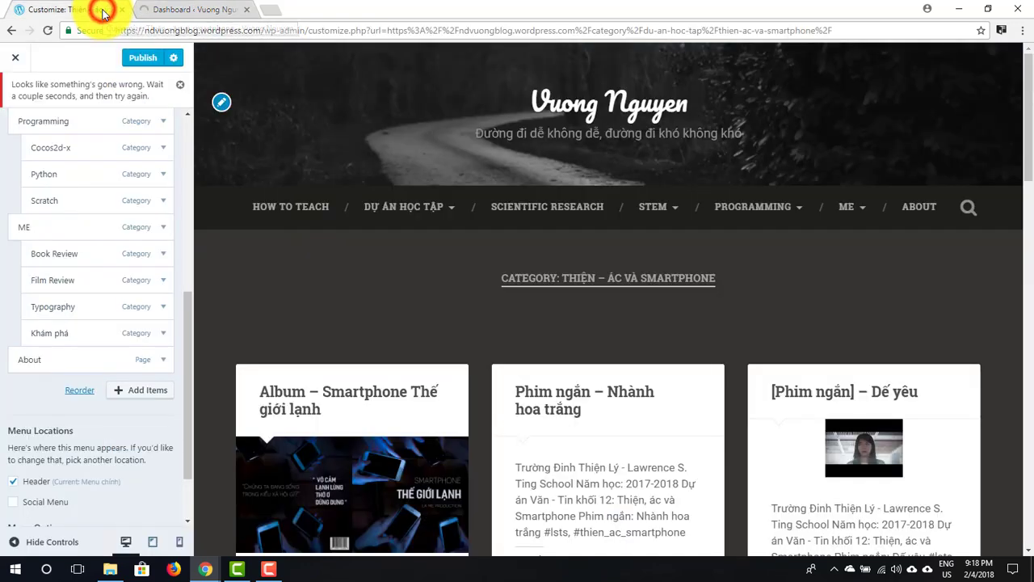
click(192, 12)
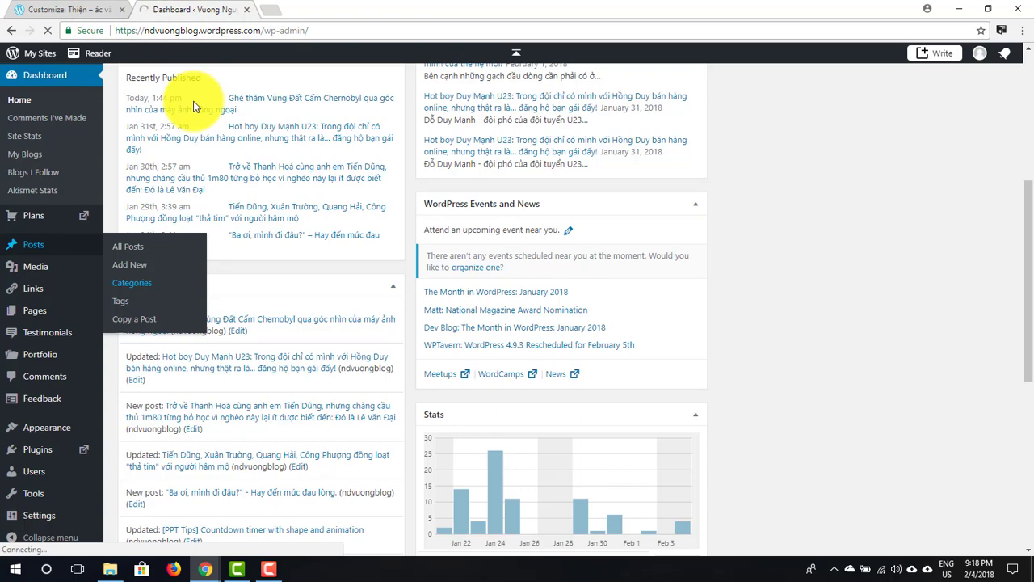
scroll(194, 107, down, 5)
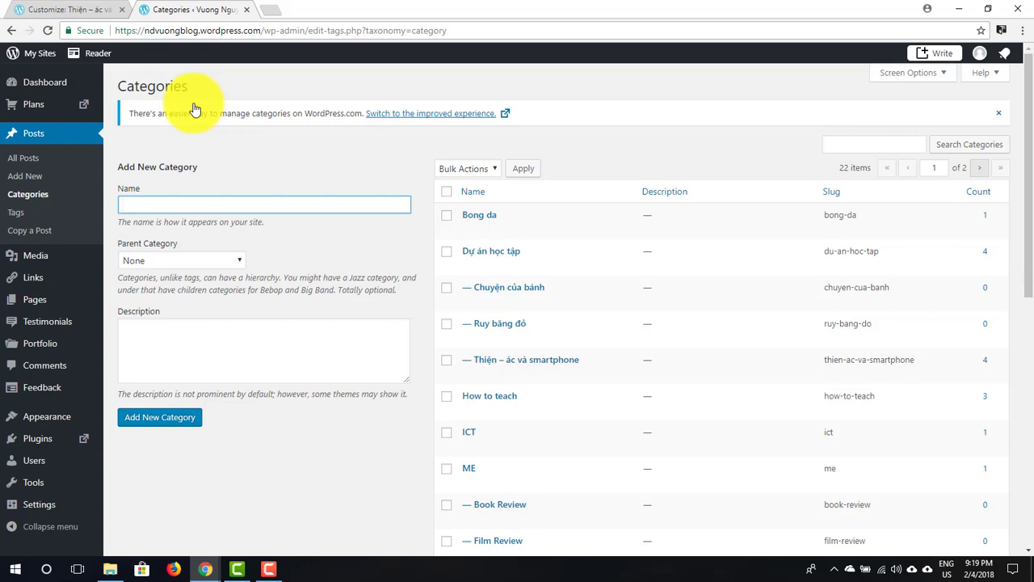
Add a new category named 'Test' with ME as its parent category.
scroll(481, 266, down, 5)
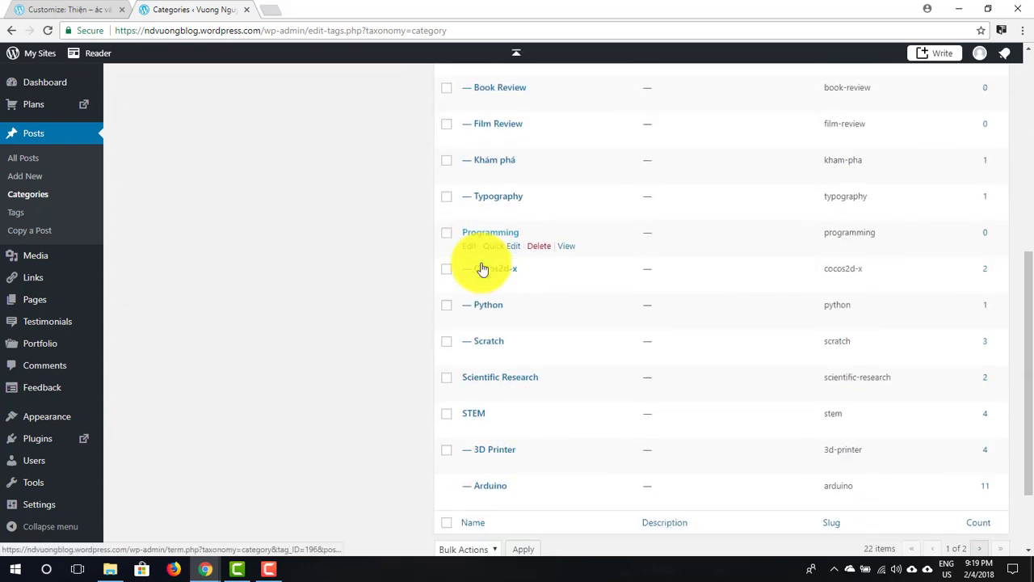
scroll(480, 268, up, 2)
scroll(476, 267, up, 3)
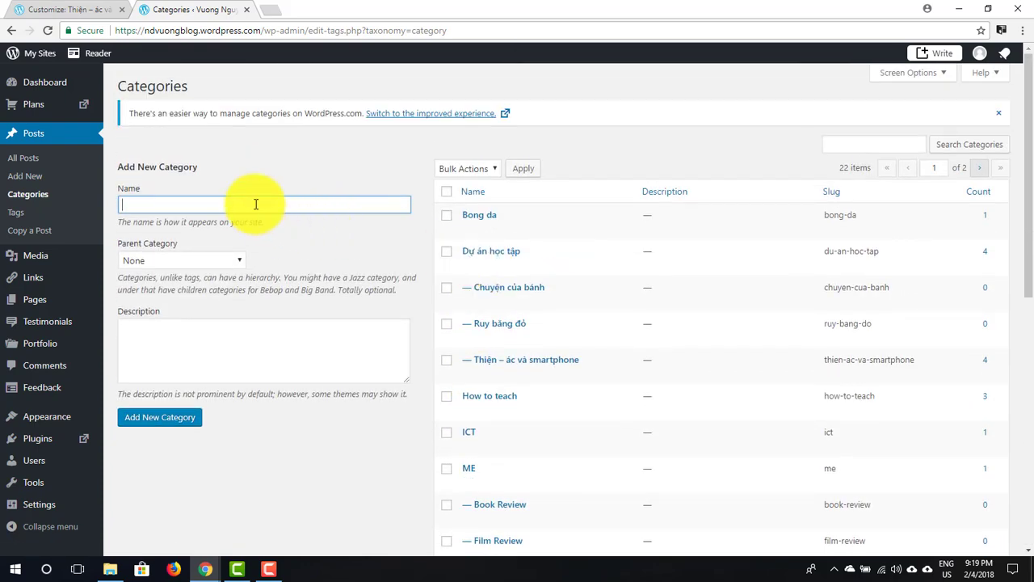
click(256, 204)
text(Te)
text(st)
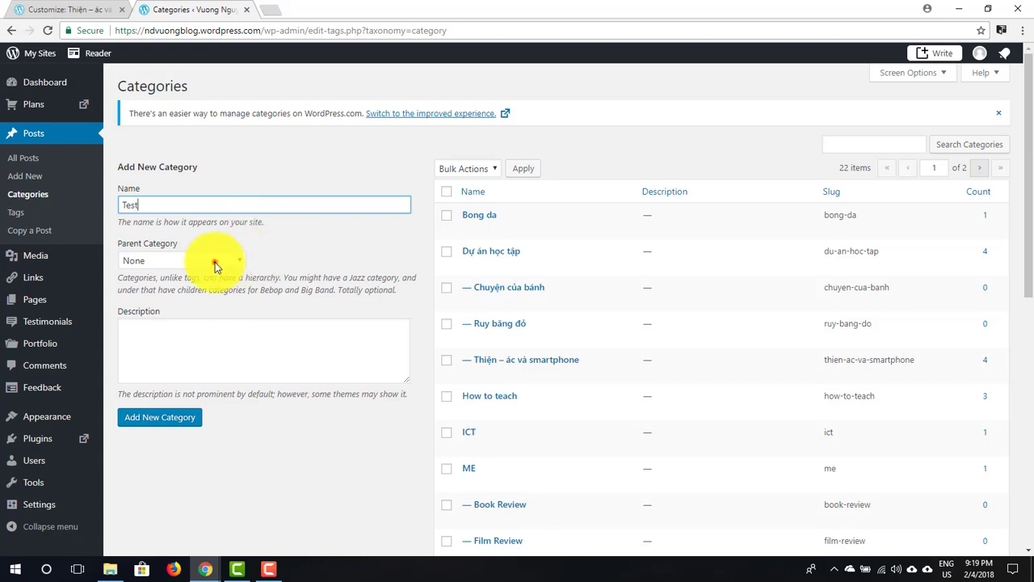
click(215, 262)
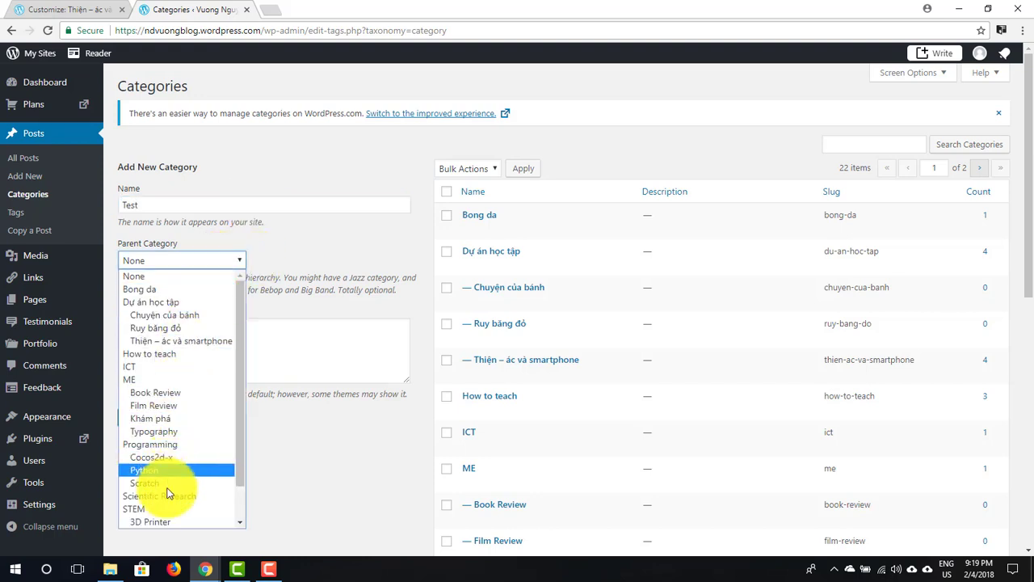
scroll(163, 492, down, 1)
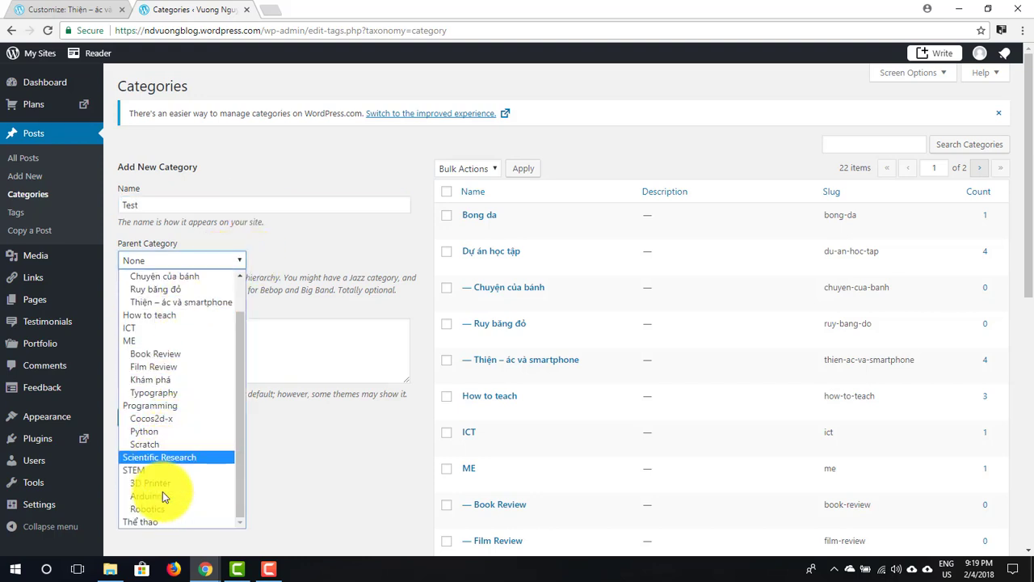
click(153, 342)
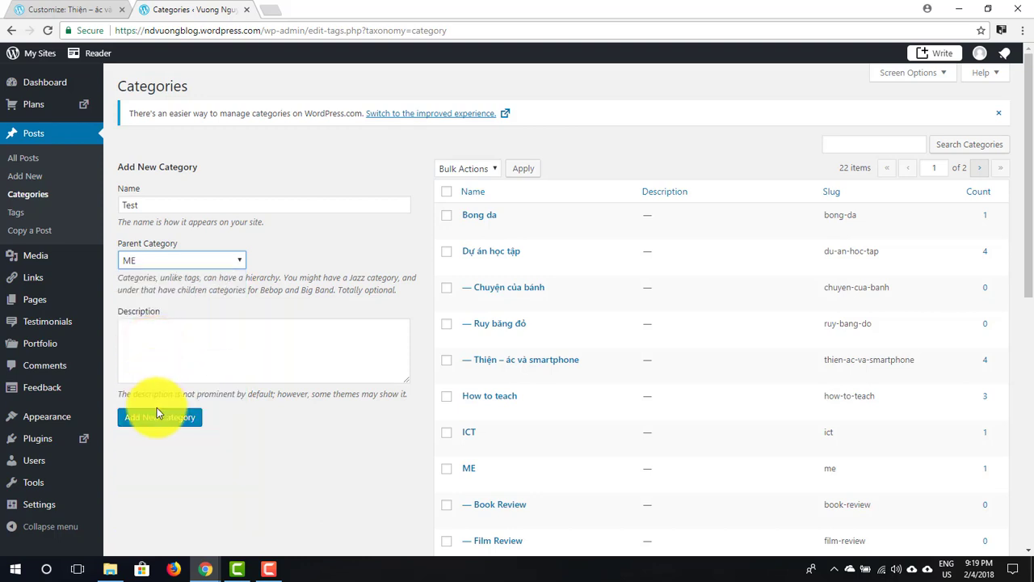
click(158, 416)
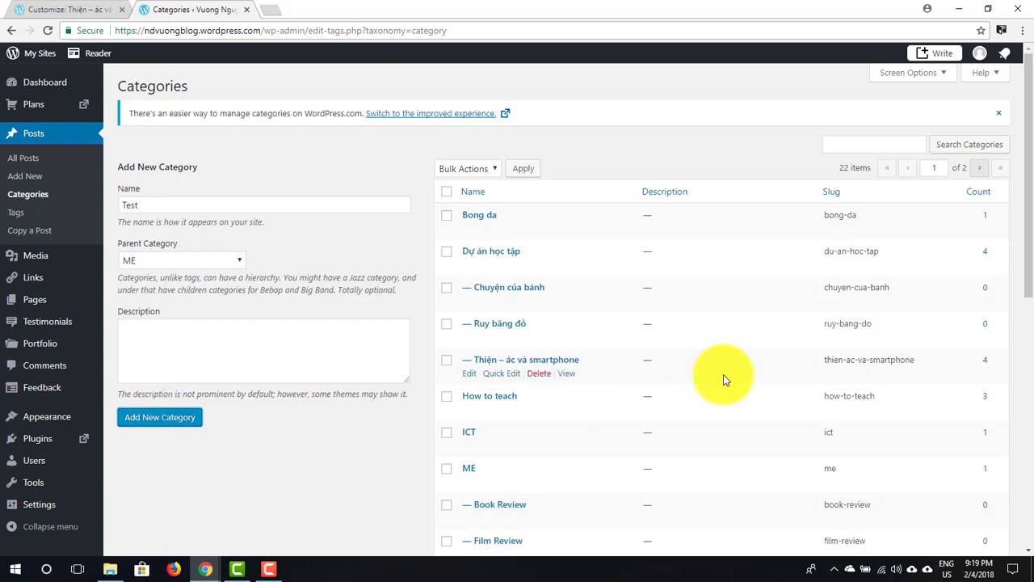
scroll(723, 377, down, 3)
scroll(652, 349, down, 3)
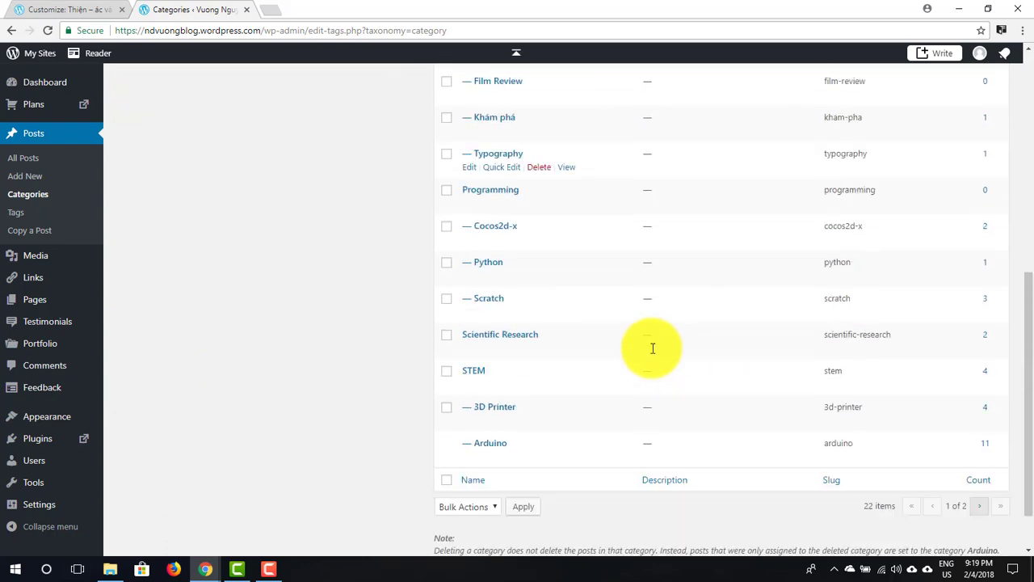
scroll(653, 348, up, 3)
scroll(653, 348, up, 4)
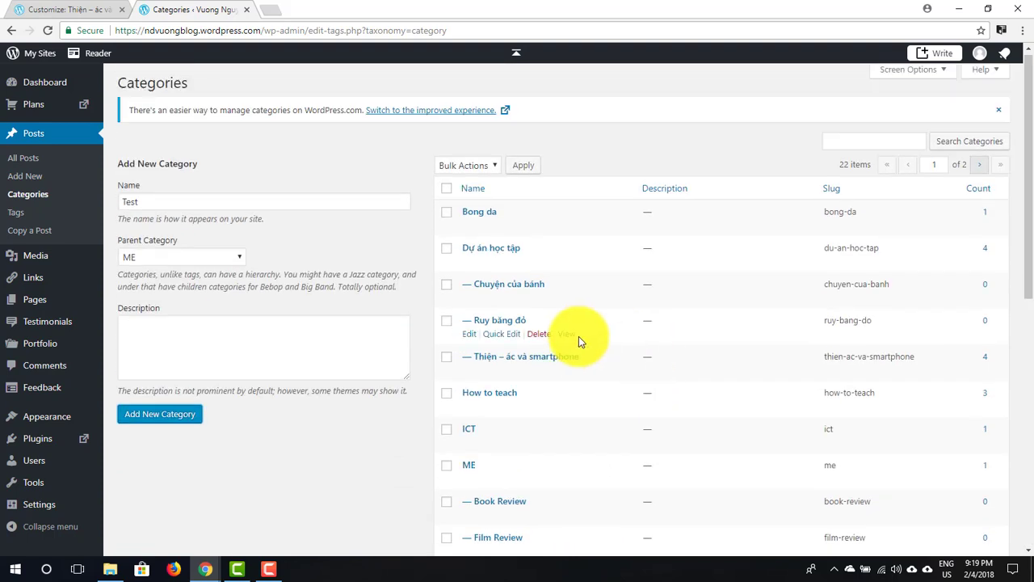
click(274, 331)
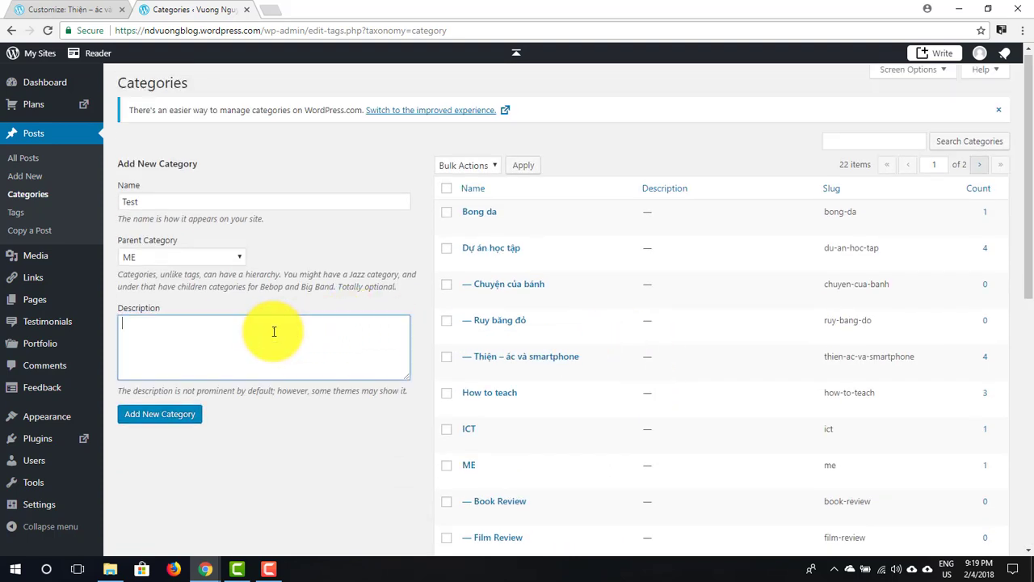
click(270, 202)
scroll(662, 361, down, 4)
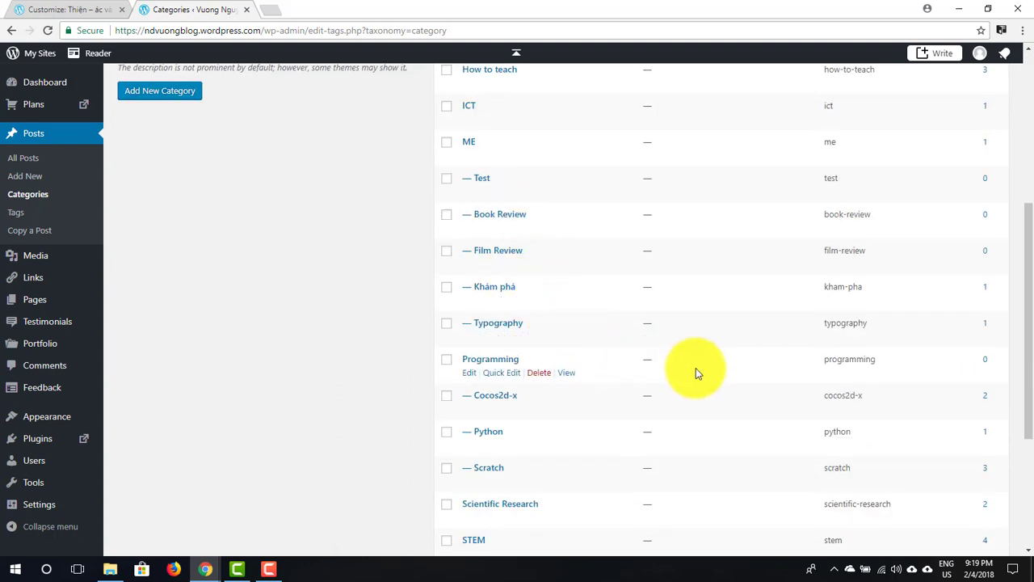
scroll(696, 368, up, 2)
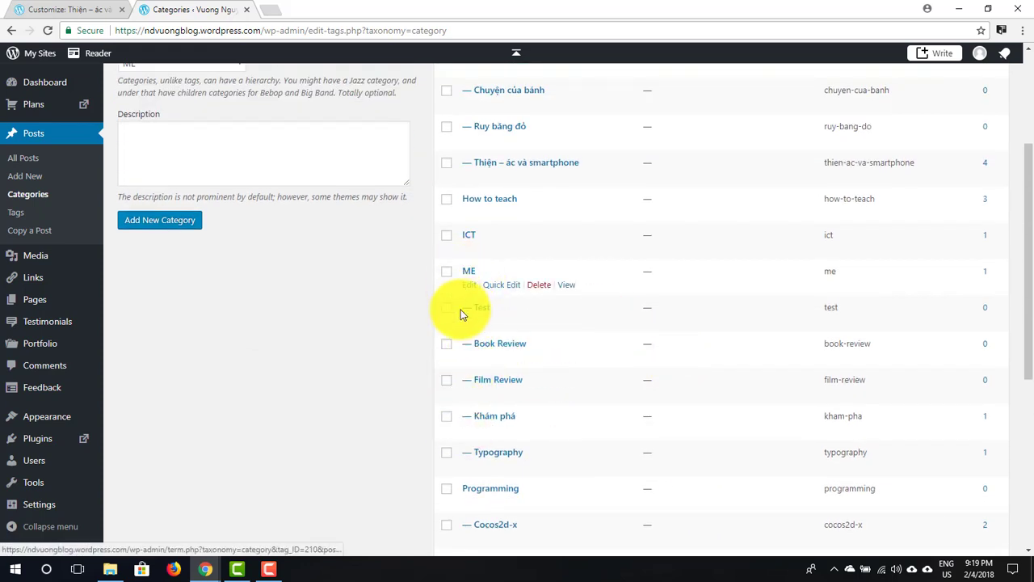
scroll(525, 424, down, 4)
scroll(383, 415, up, 5)
Scroll the Categories list to confirm Test is nested under ME.
scroll(383, 416, up, 2)
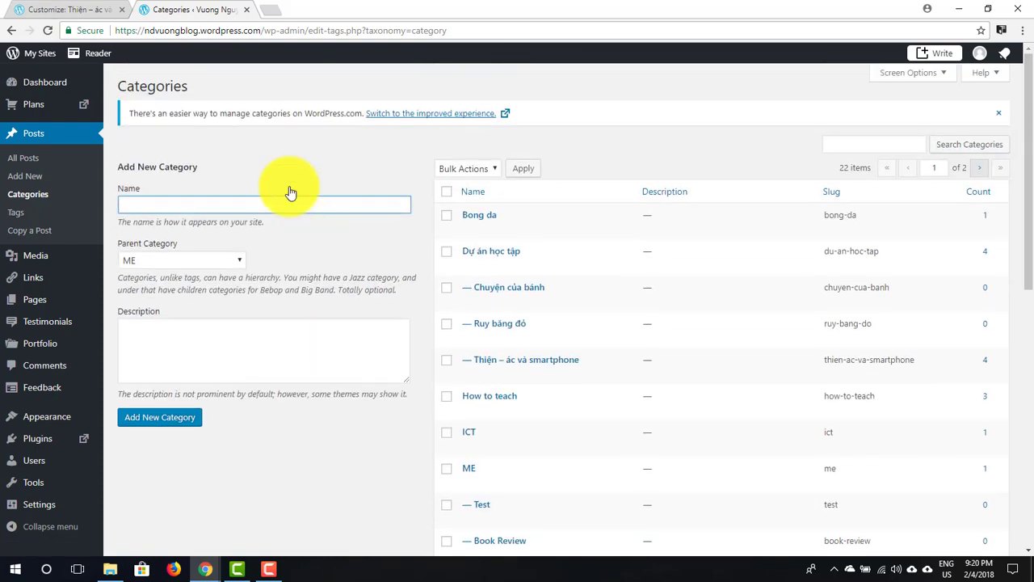
click(298, 200)
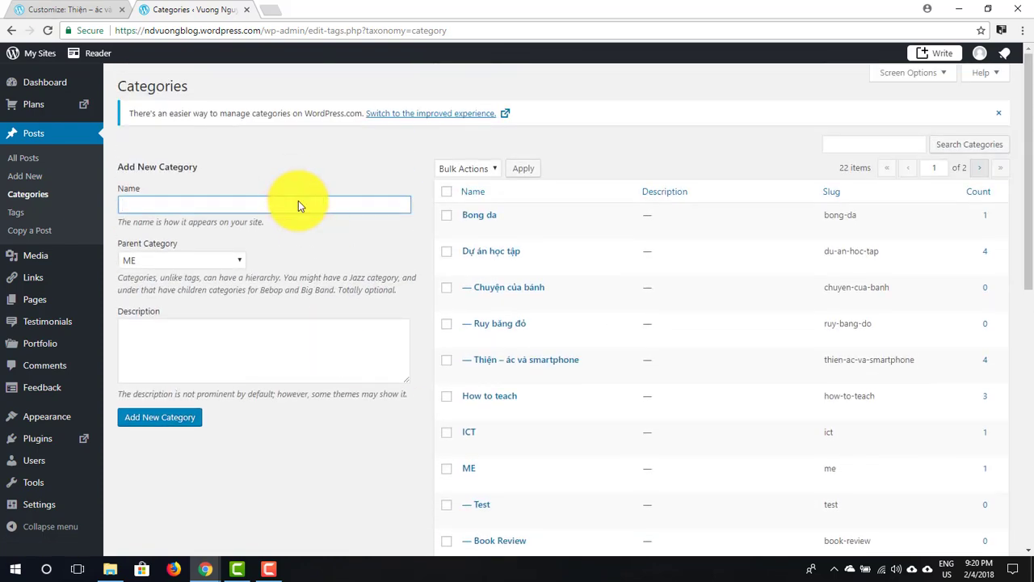
scroll(298, 204, down, 2)
scroll(298, 204, down, 4)
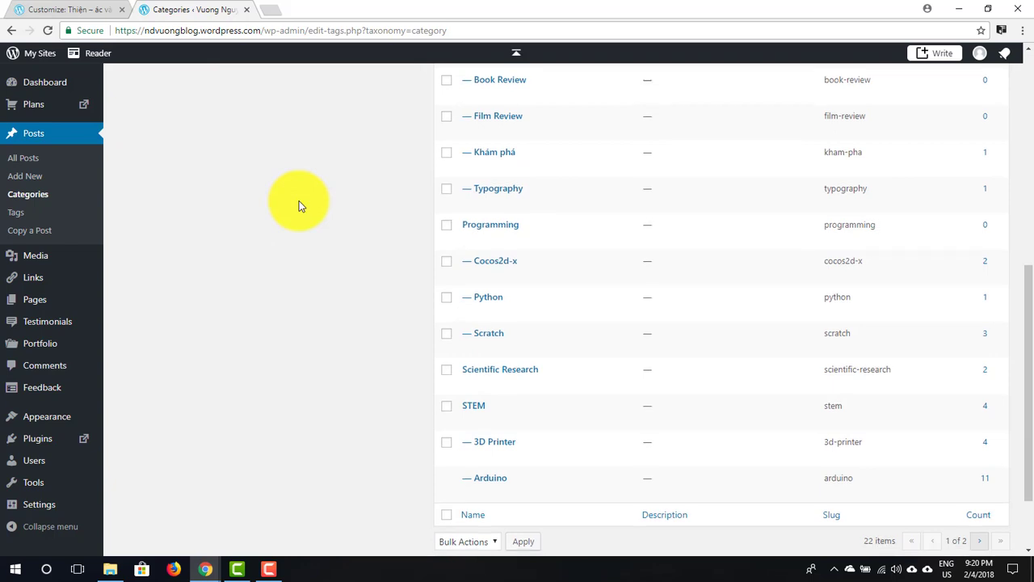
scroll(299, 204, down, 1)
scroll(299, 204, up, 6)
scroll(298, 204, up, 1)
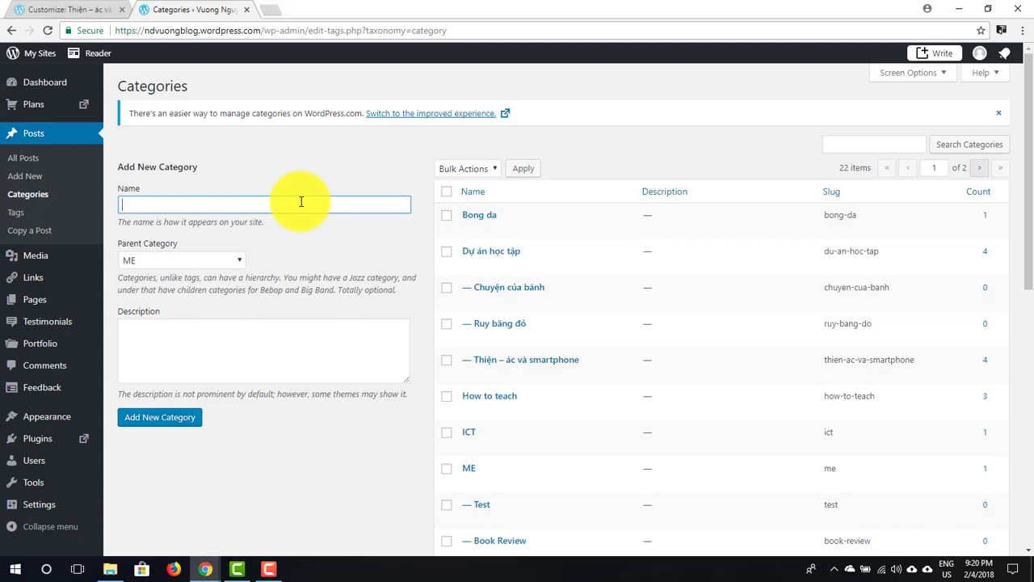
scroll(548, 258, down, 3)
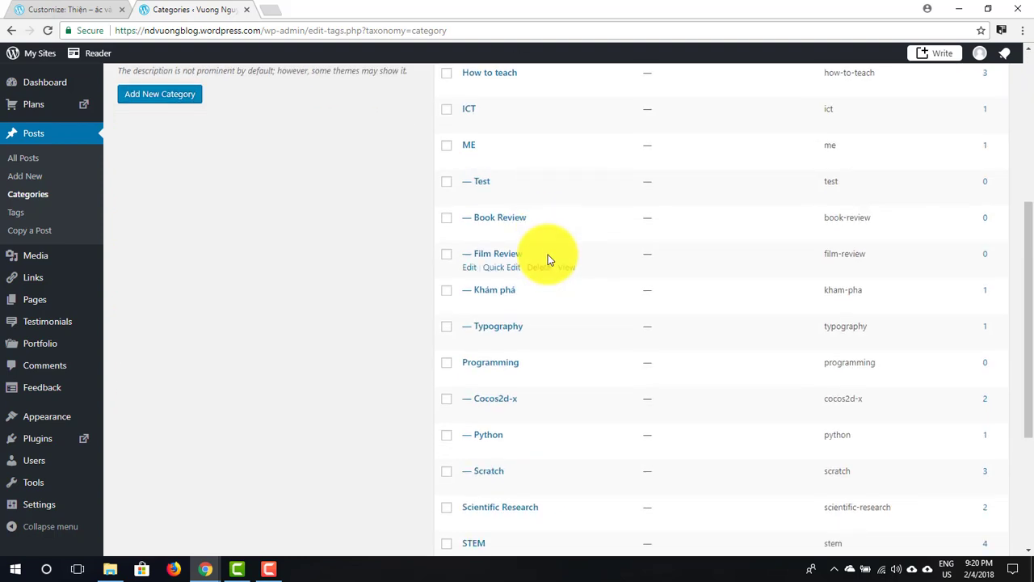
scroll(548, 258, down, 3)
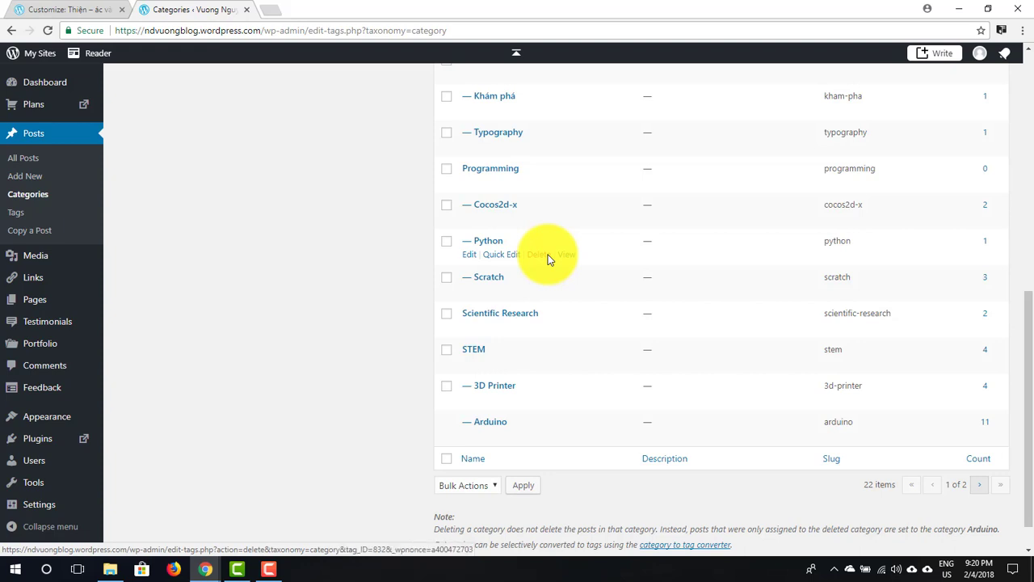
Return to the Customizer and scroll Menu chính down past ME's children to the bottom.
click(85, 10)
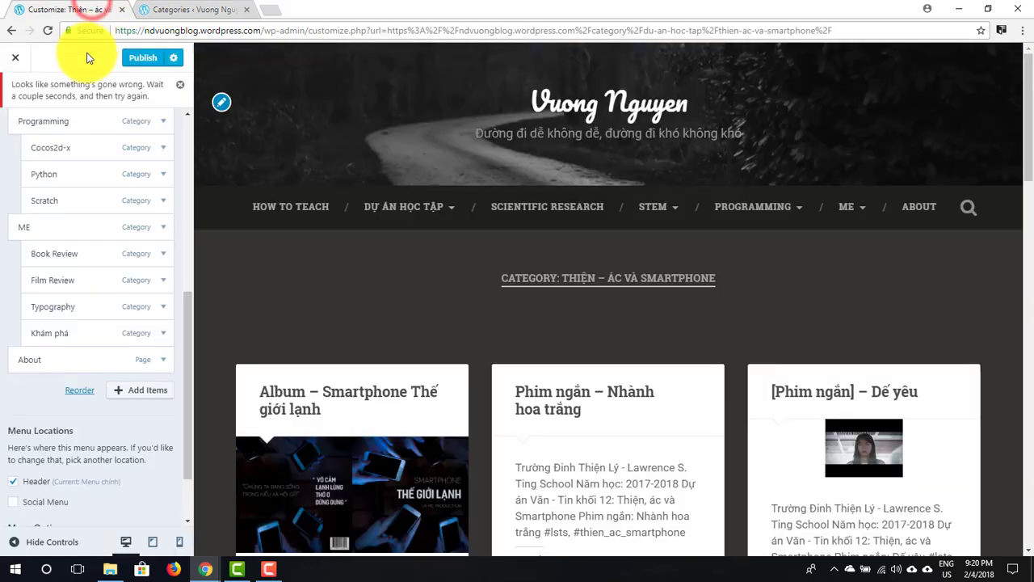
scroll(114, 275, up, 4)
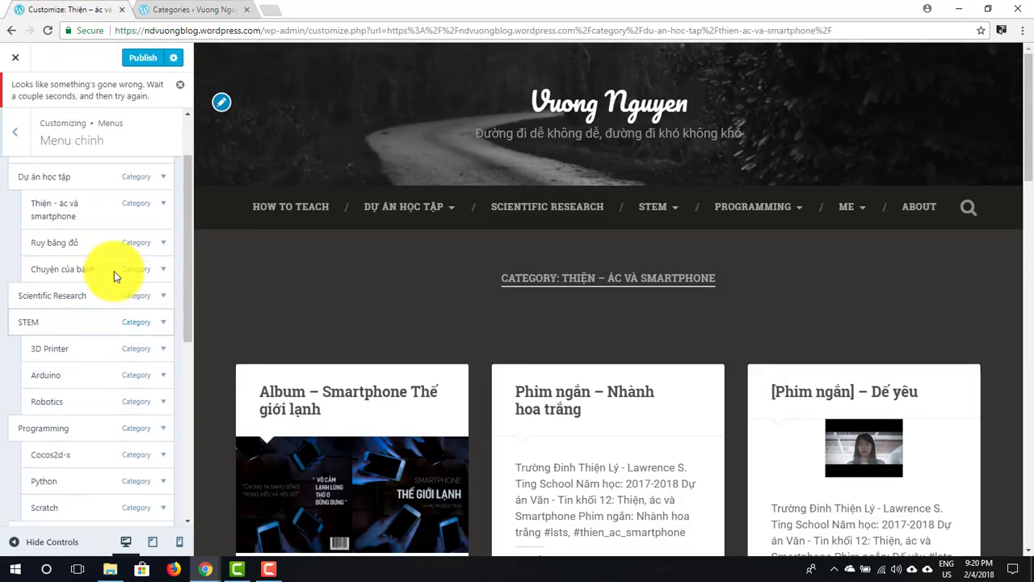
scroll(114, 275, up, 1)
scroll(114, 274, down, 1)
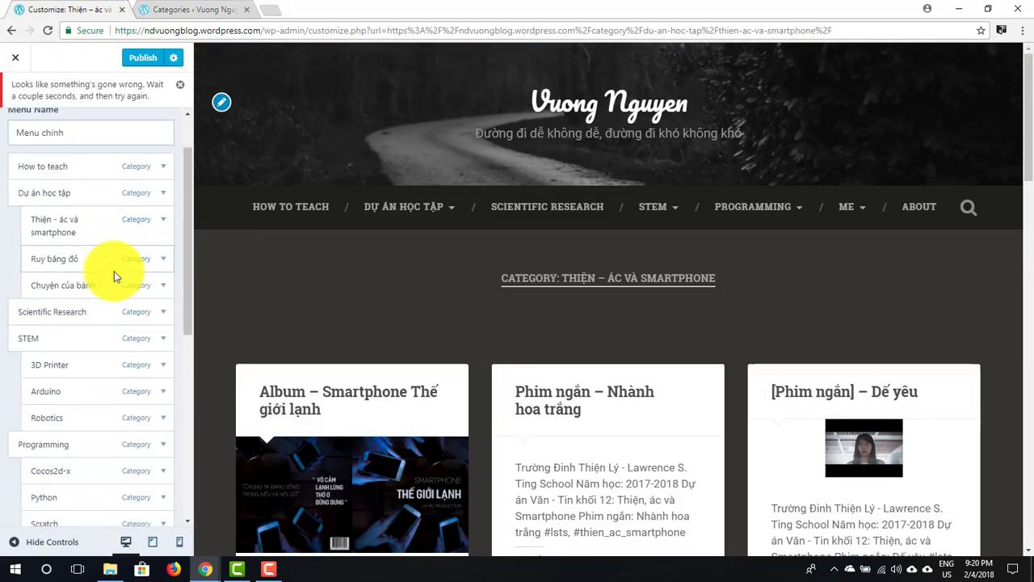
scroll(114, 270, down, 2)
scroll(113, 270, down, 1)
scroll(114, 271, up, 3)
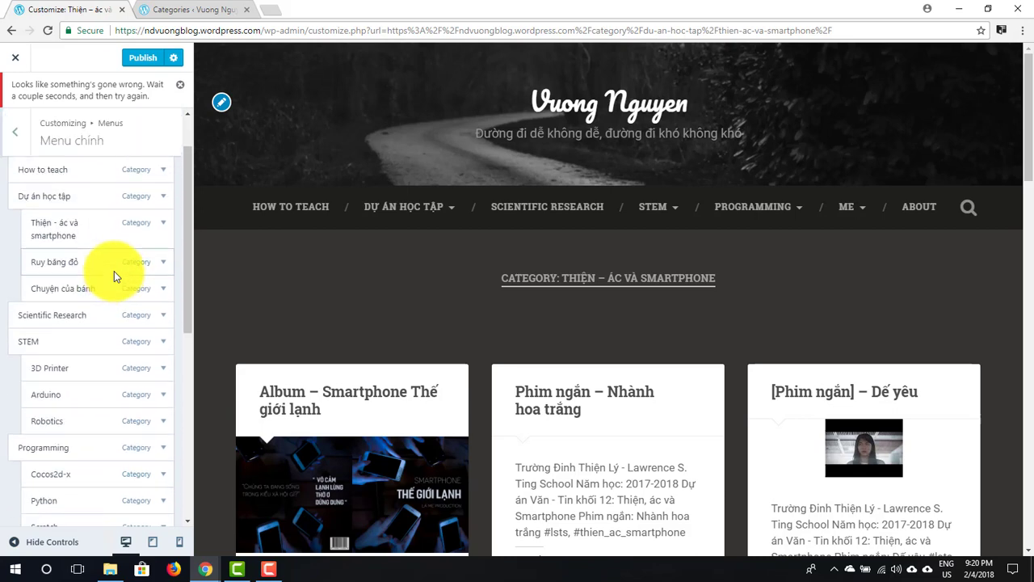
scroll(114, 270, up, 1)
scroll(114, 271, down, 1)
scroll(114, 271, down, 3)
scroll(114, 270, down, 1)
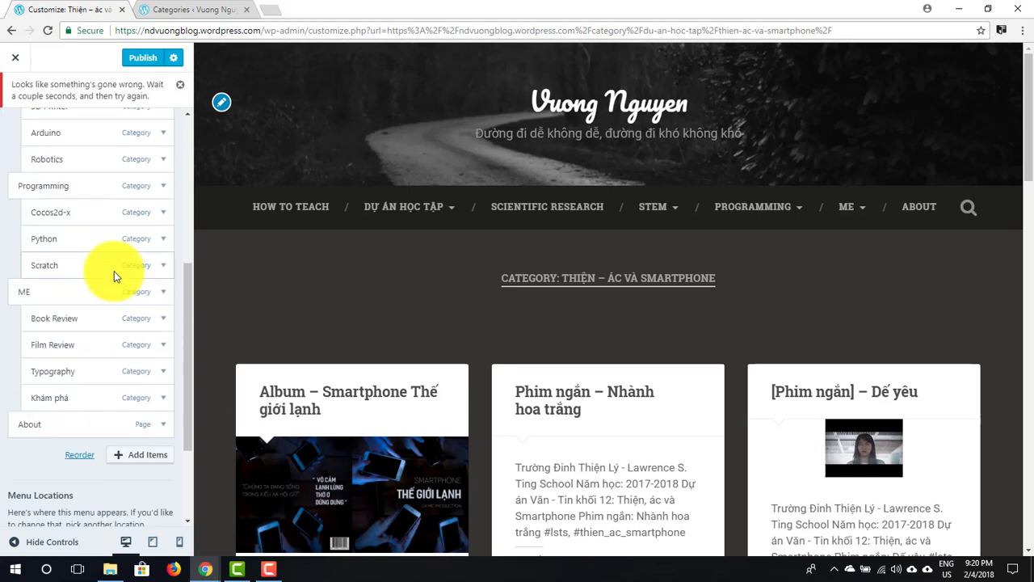
Bring up Add Items, expand Categories and scroll the category list down to Test.
click(153, 455)
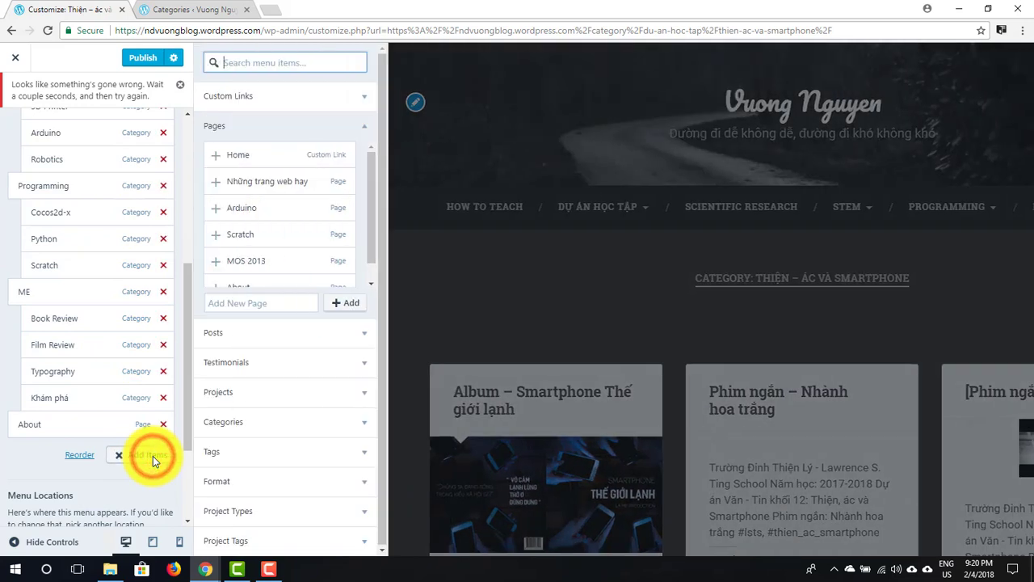
click(246, 422)
scroll(277, 347, down, 1)
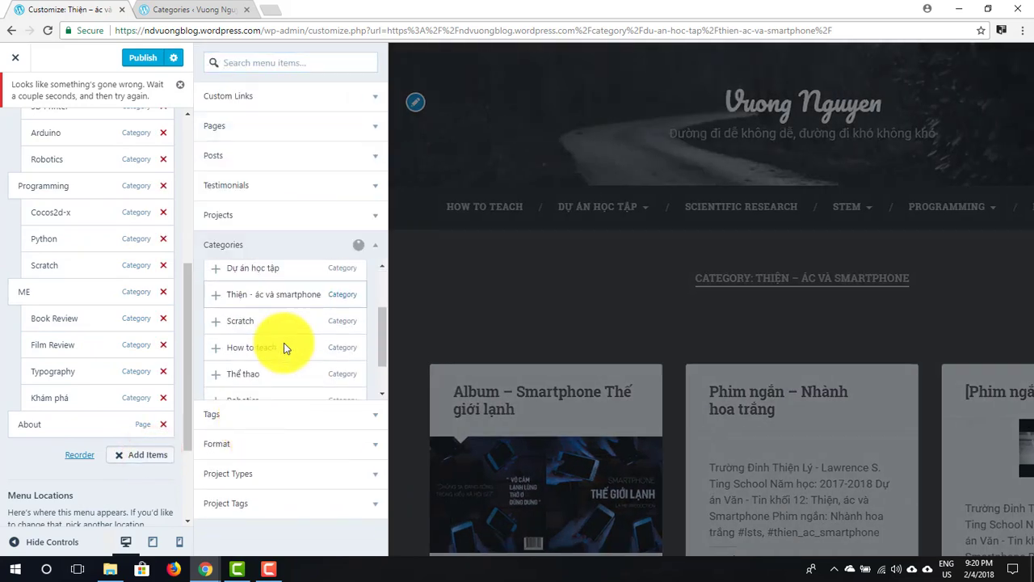
scroll(283, 347, down, 1)
scroll(283, 347, up, 1)
scroll(284, 348, up, 1)
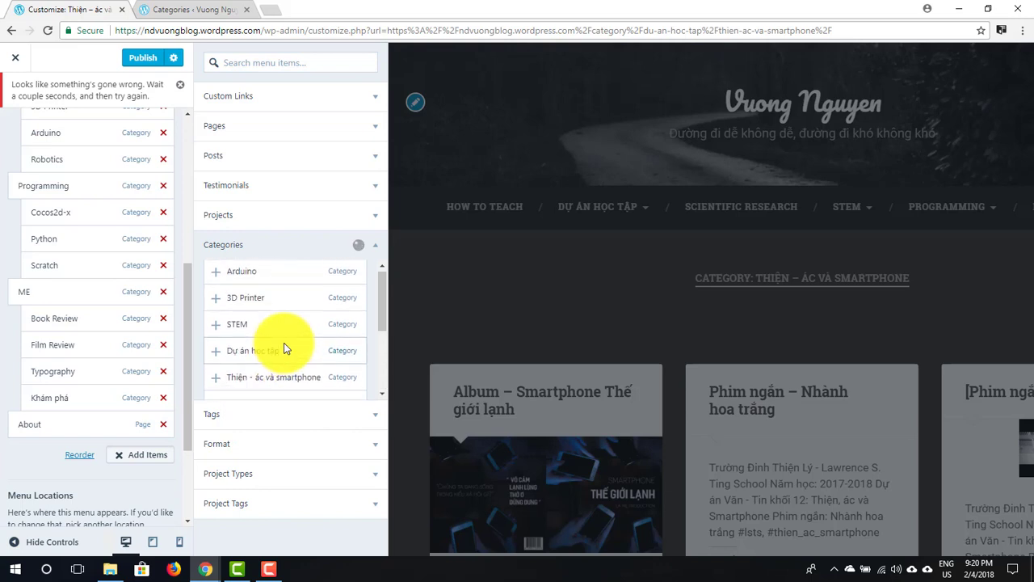
scroll(282, 309, down, 2)
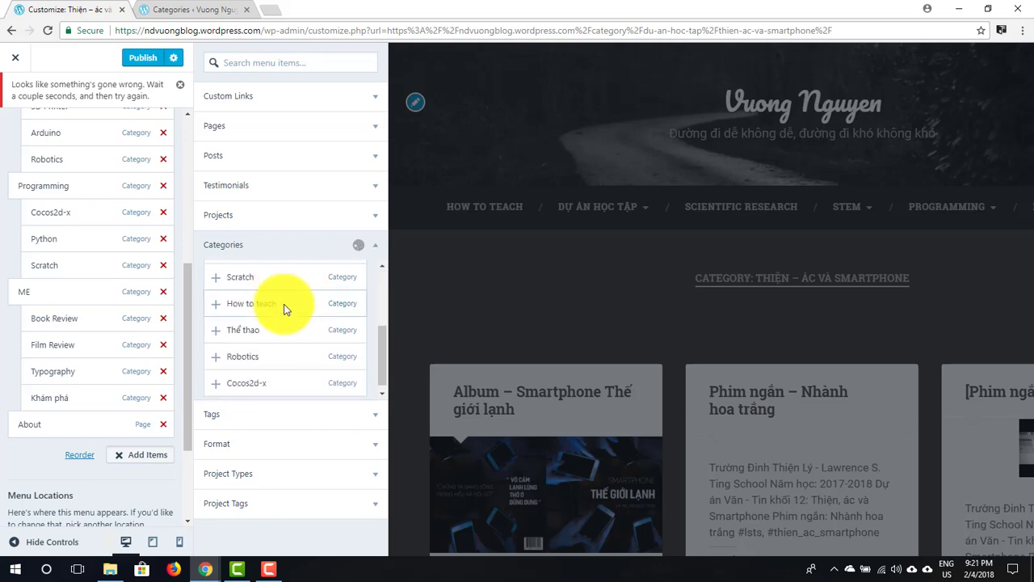
scroll(284, 308, down, 1)
scroll(284, 308, up, 1)
scroll(283, 309, up, 1)
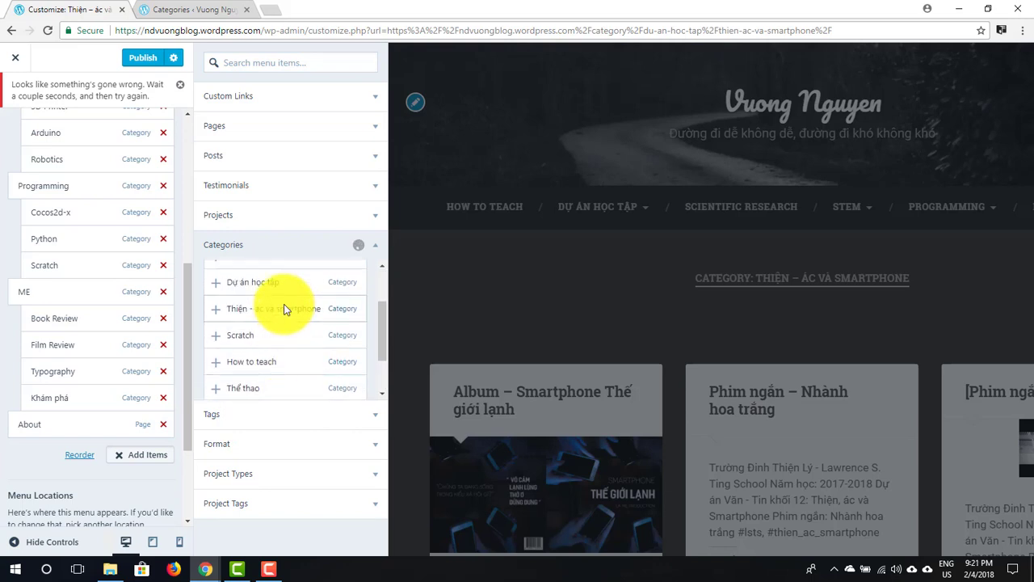
scroll(284, 309, up, 2)
scroll(284, 310, down, 2)
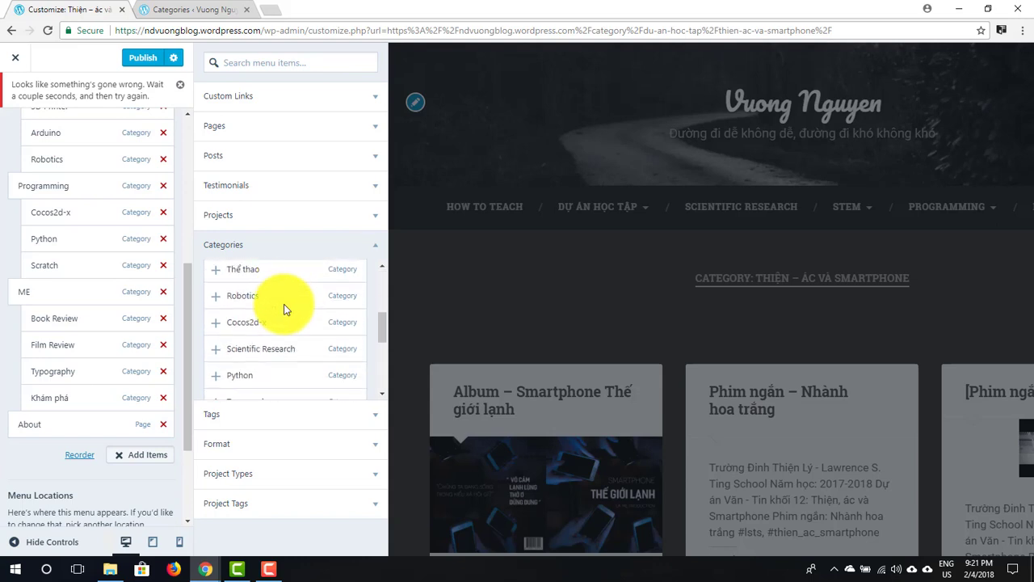
scroll(284, 309, down, 2)
scroll(284, 310, down, 1)
scroll(284, 310, down, 1)
scroll(284, 310, down, 1)
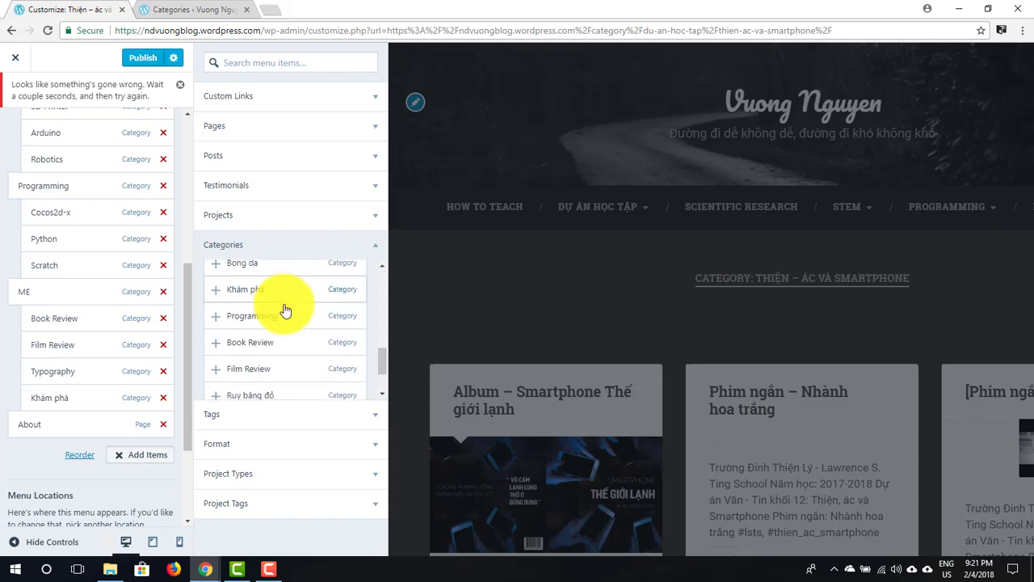
scroll(284, 310, down, 2)
scroll(285, 309, down, 1)
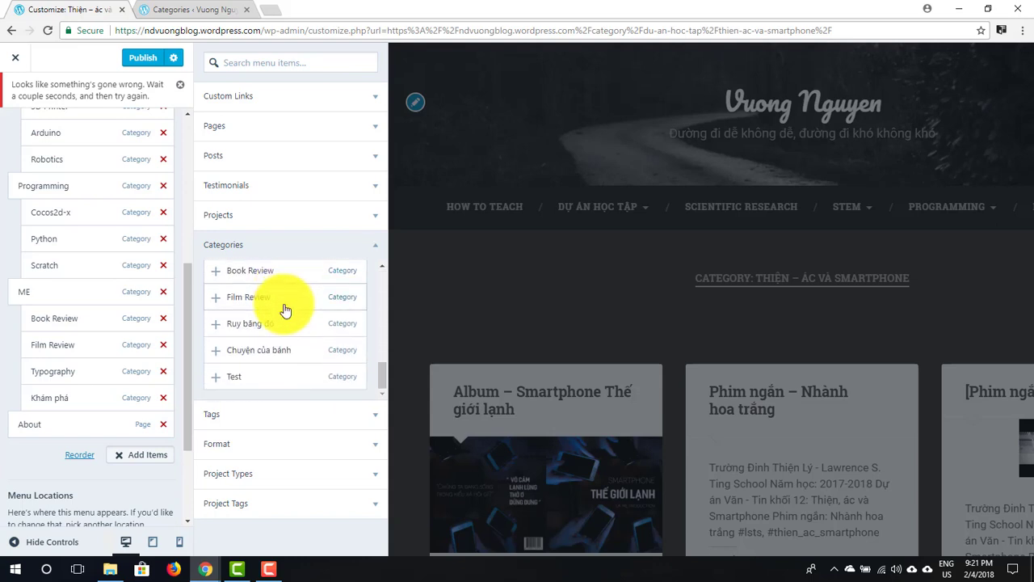
Add the Test category to Menu chính so TEST appears in the header preview.
click(241, 379)
double_click(241, 380)
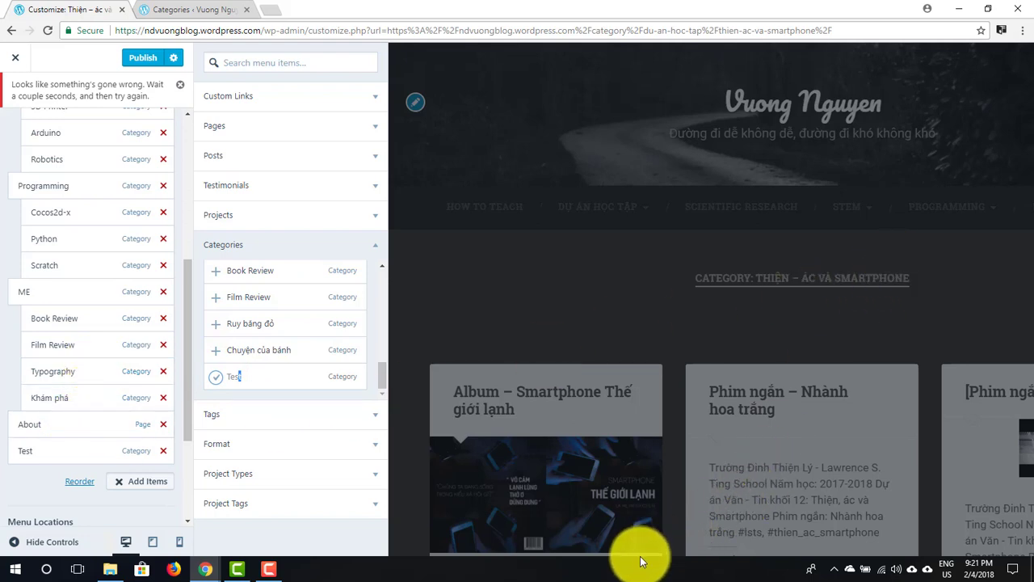
scroll(629, 378, down, 3)
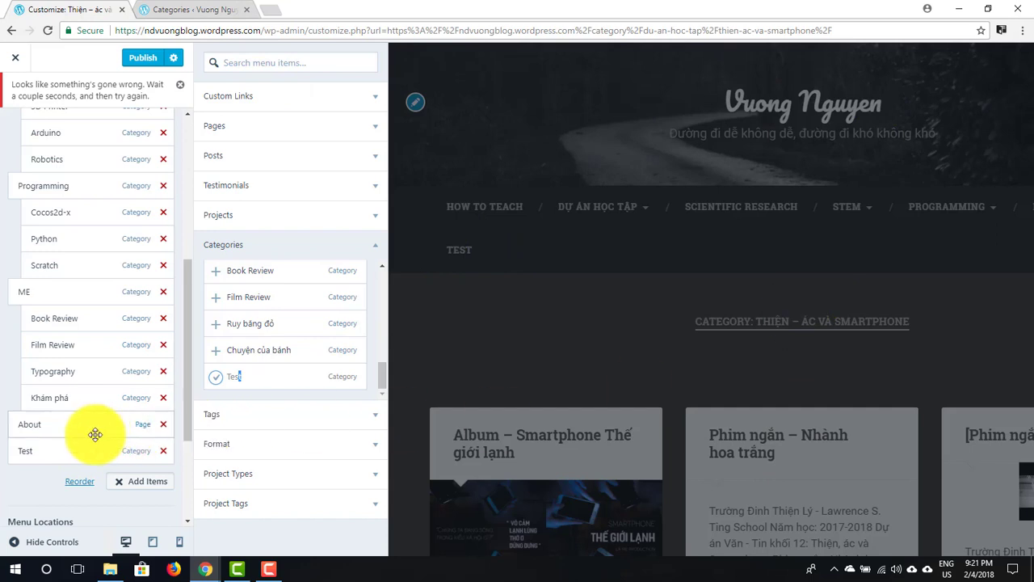
Move Test below Khám phá, indent it as ME's child, and publish Menu chính.
mouse_move(36, 450)
mouse_down()
mouse_move(46, 416)
mouse_move(63, 421)
mouse_move(40, 425)
mouse_up()
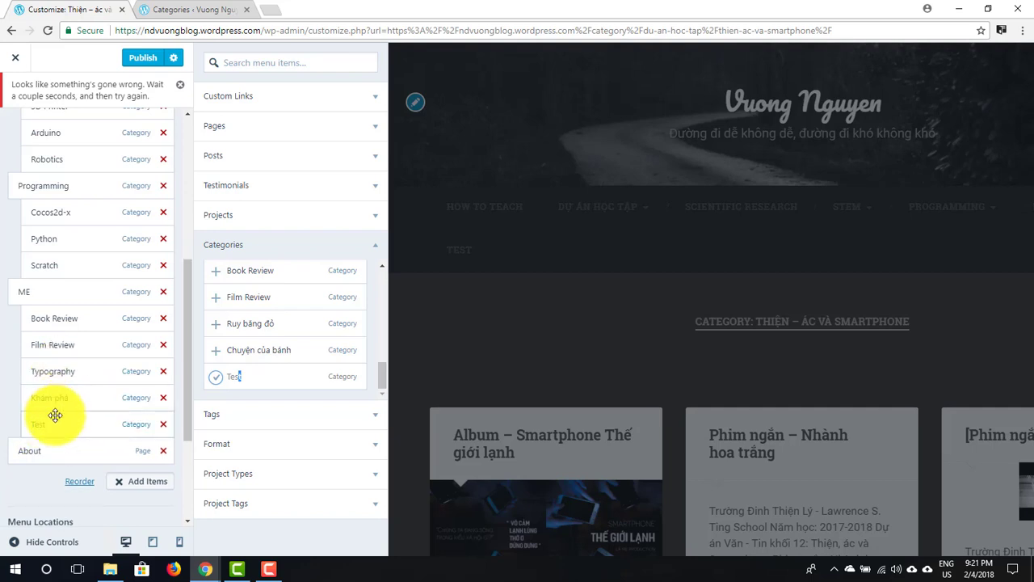
drag(59, 368, 56, 400)
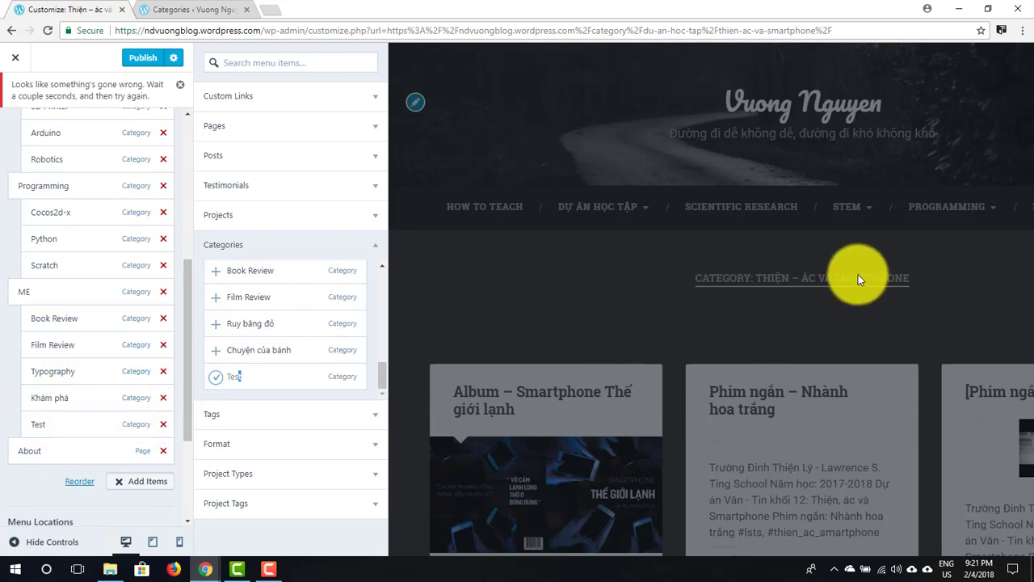
click(144, 61)
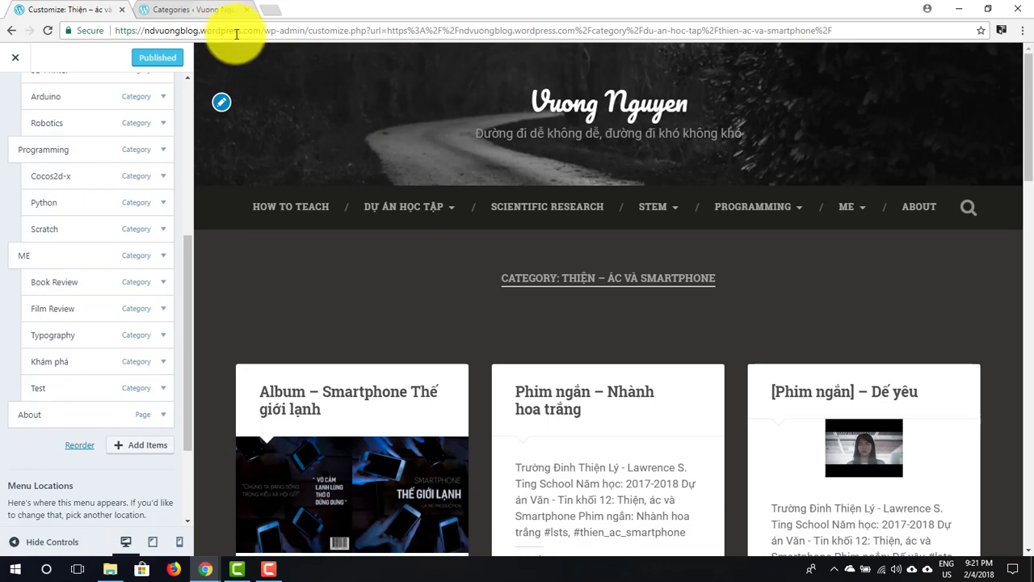
Load the blog's home page in a new browser tab.
click(278, 9)
text(n)
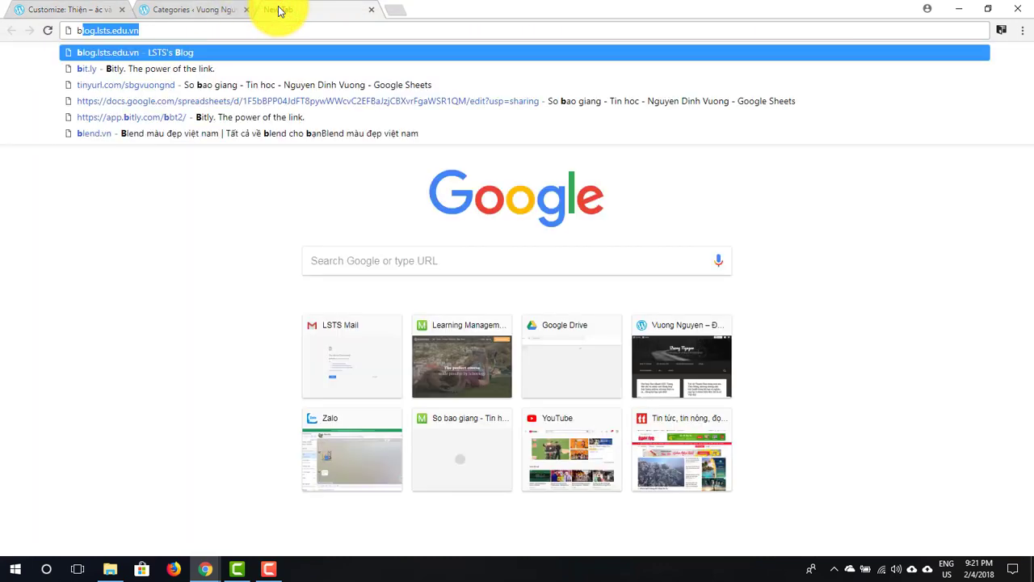
key(BackSpace)
key(BackSpace)
text(n)
key(Return)
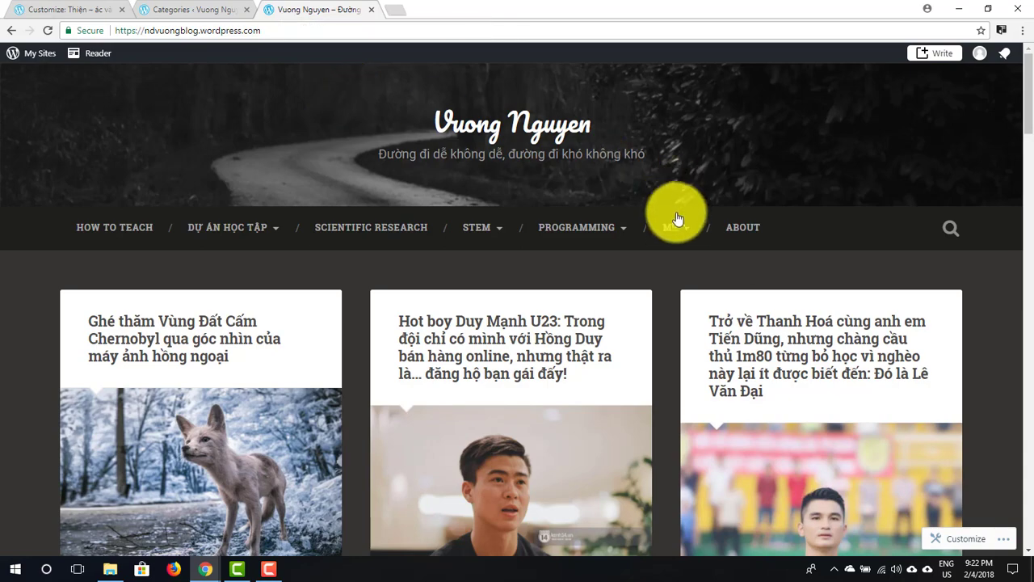
mouse_move(674, 227)
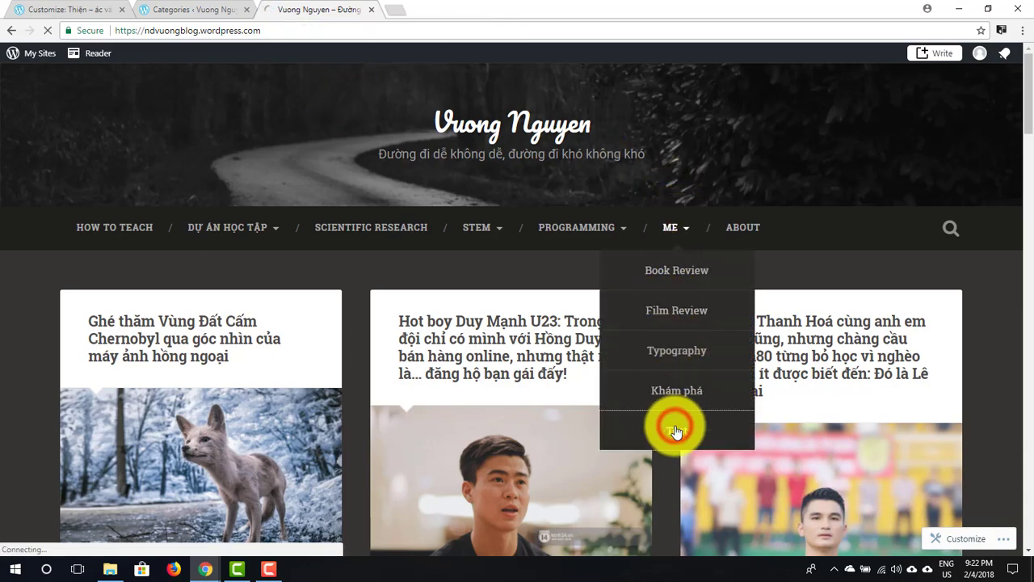
Go to the Test category page from ME's dropdown and confirm it has no posts.
click(675, 426)
scroll(565, 266, down, 2)
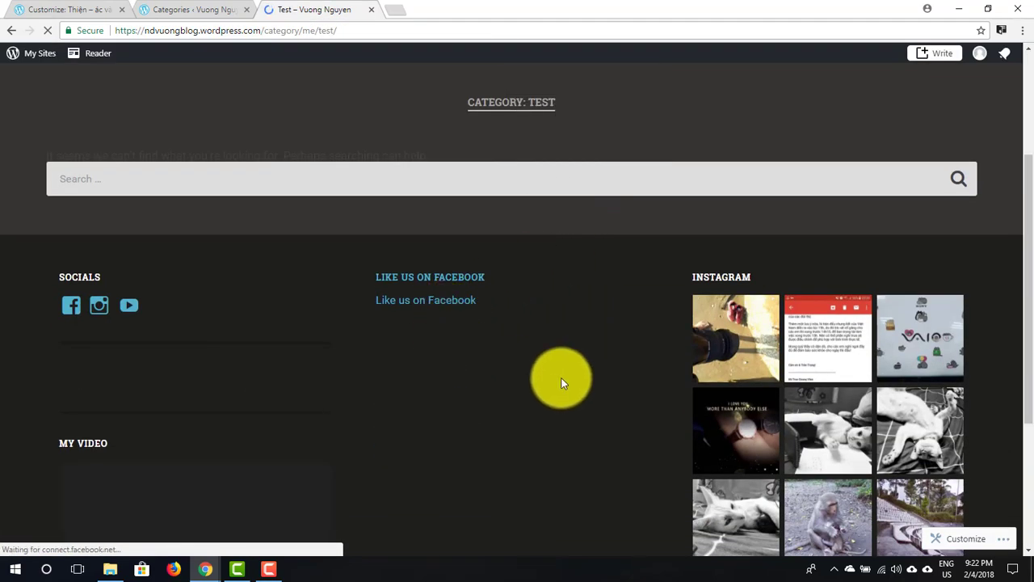
scroll(501, 356, up, 3)
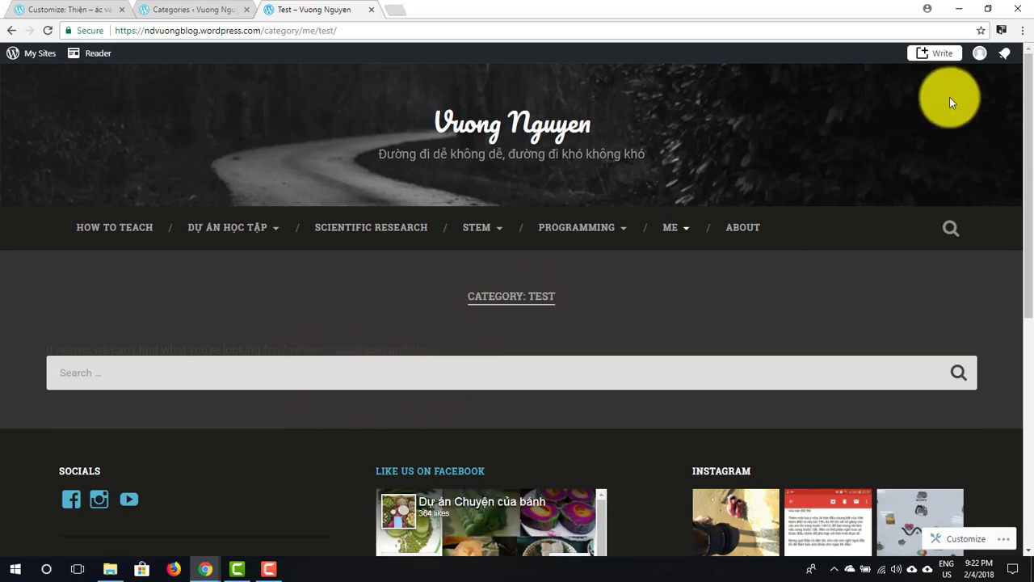
Start a new post titled 'Đây là bài test' and begin the body with 'Hi xin chào các bạn,'.
click(937, 55)
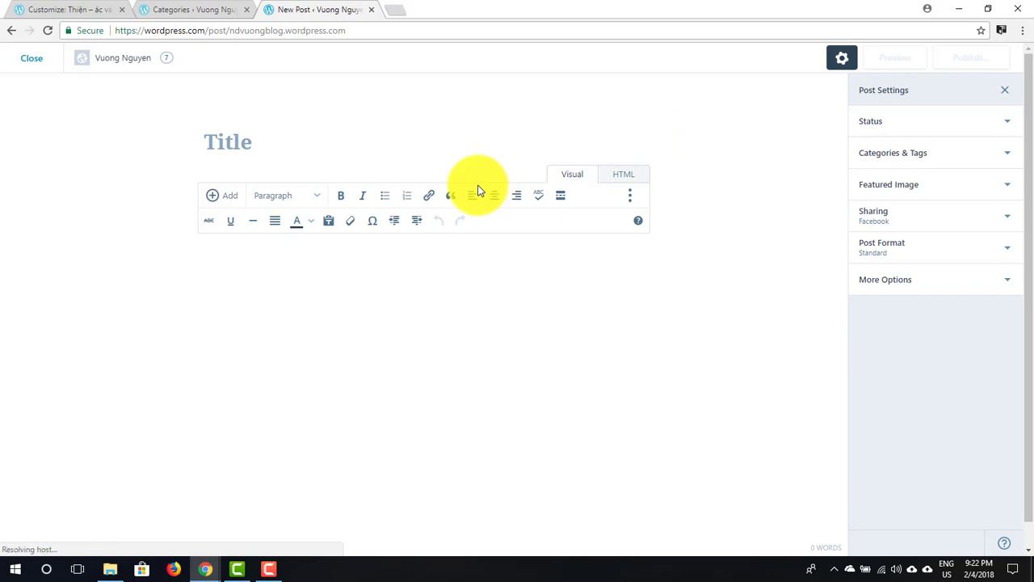
text(D)
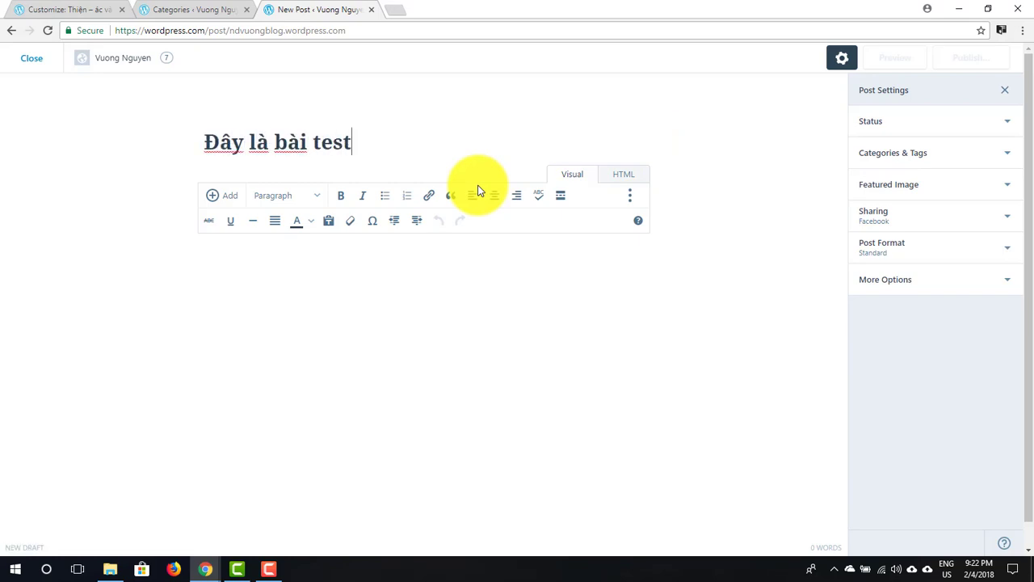
click(428, 305)
text(Hi xin chào các bạn,)
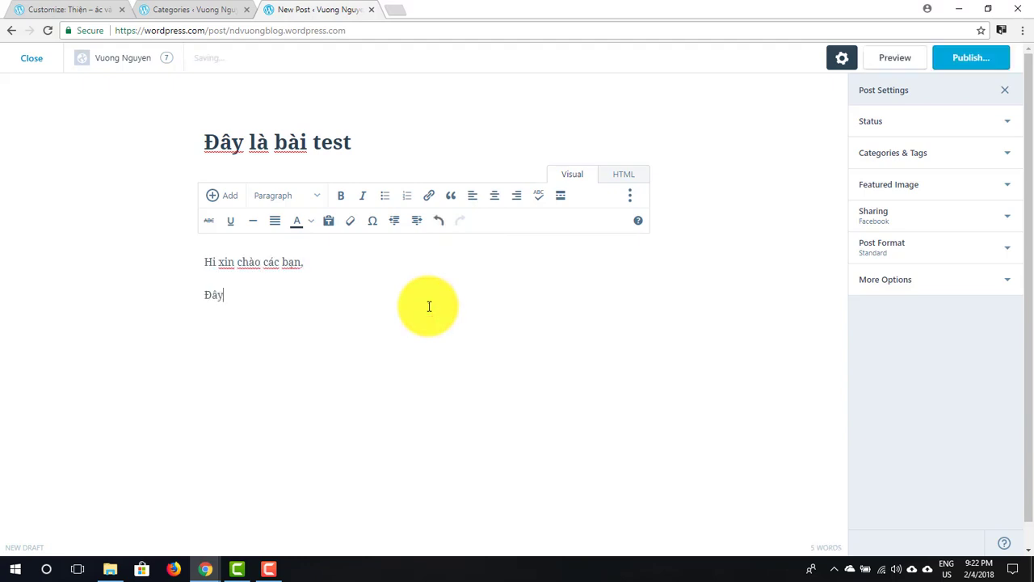
text(f baif)
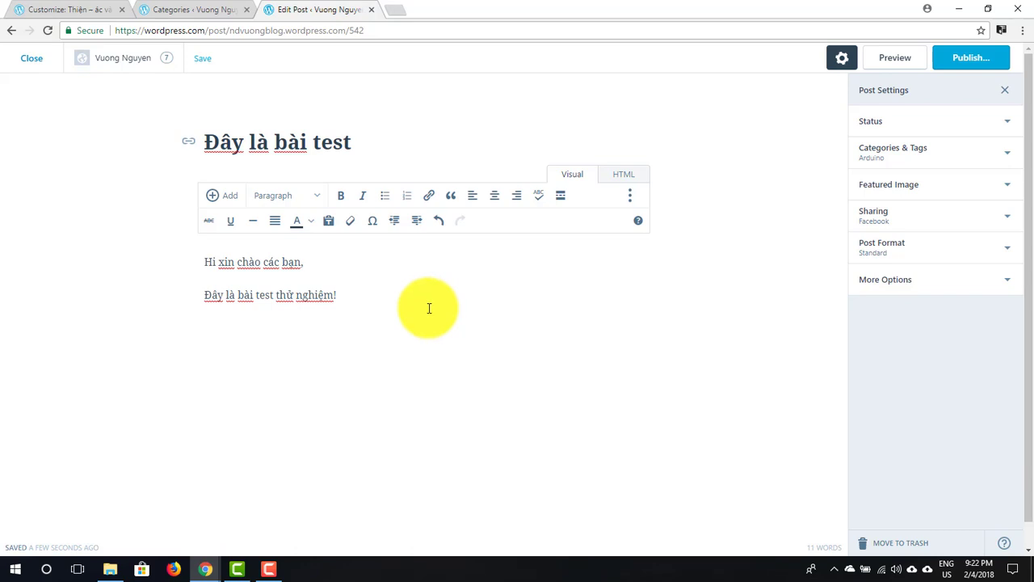
Turn off Facebook sharing for the post in Post Settings.
click(897, 245)
click(898, 212)
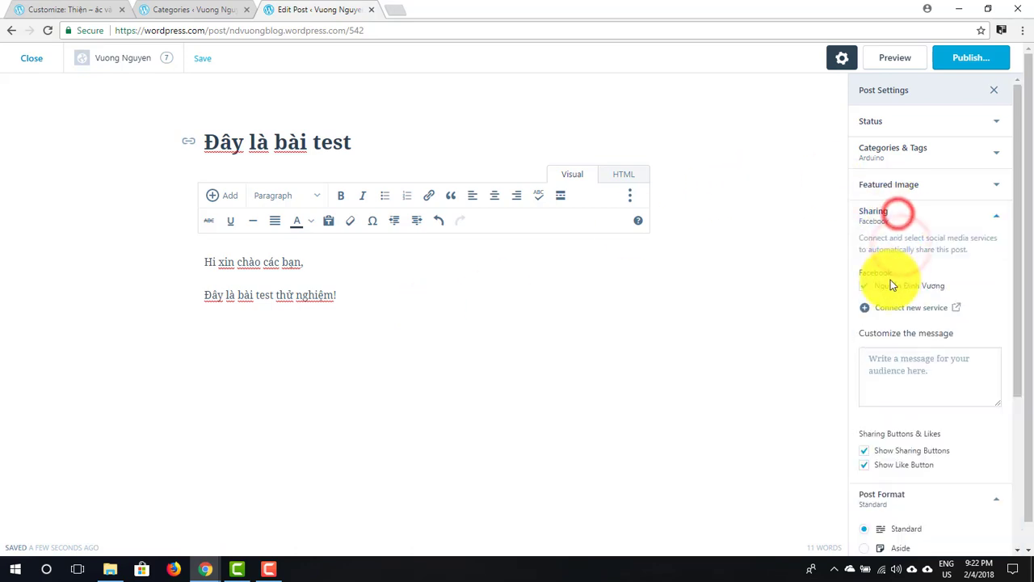
click(888, 284)
Swap the Arduino category for Test and ME, then publish the post immediately.
click(921, 153)
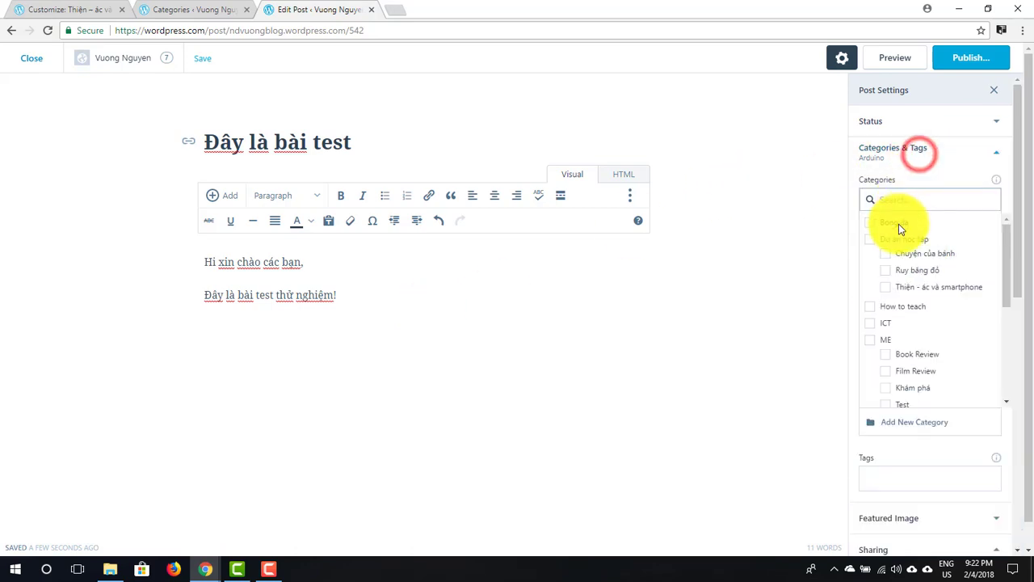
scroll(916, 339, down, 2)
scroll(916, 339, down, 3)
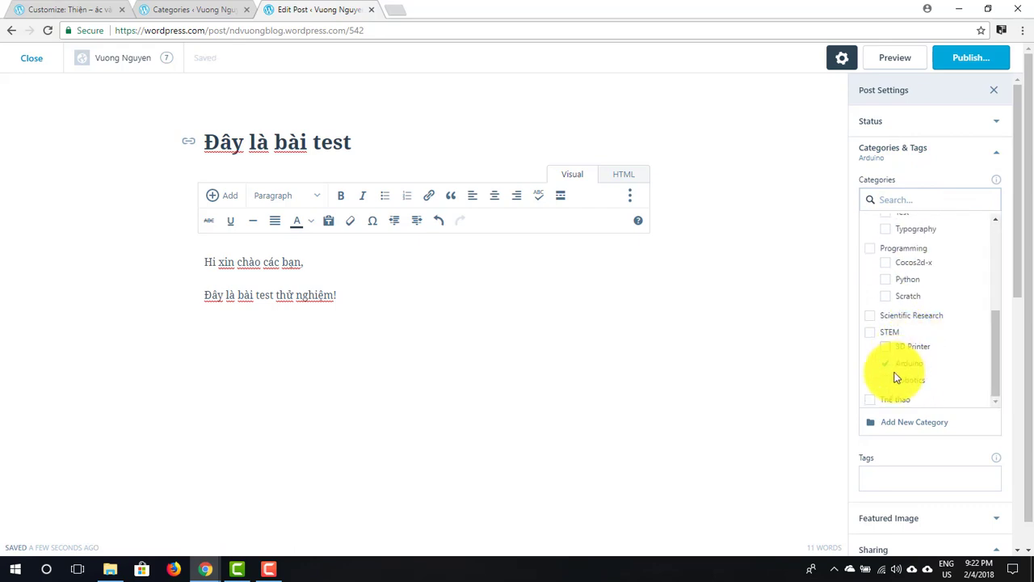
click(887, 363)
scroll(898, 308, up, 2)
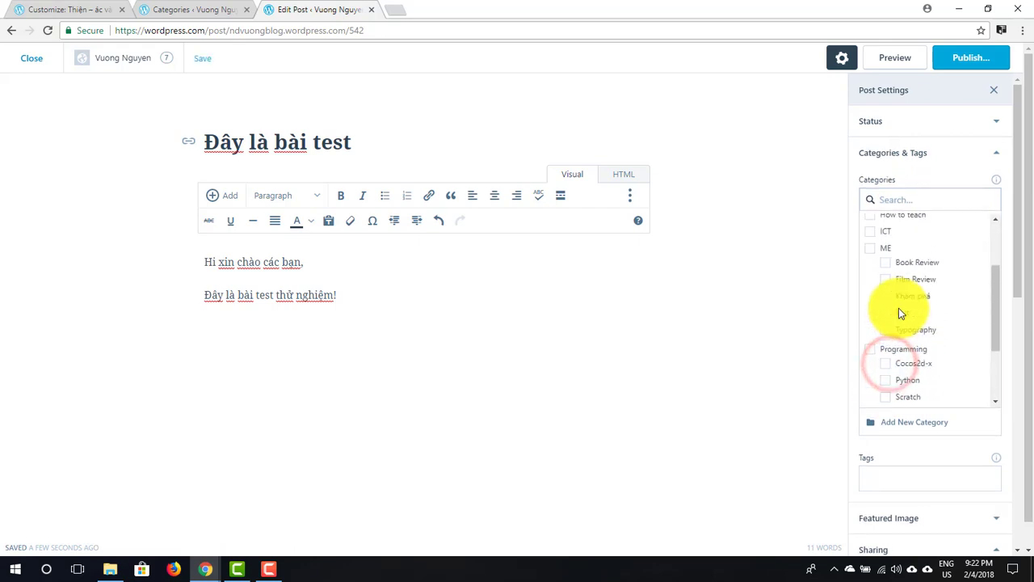
scroll(898, 308, up, 1)
click(889, 340)
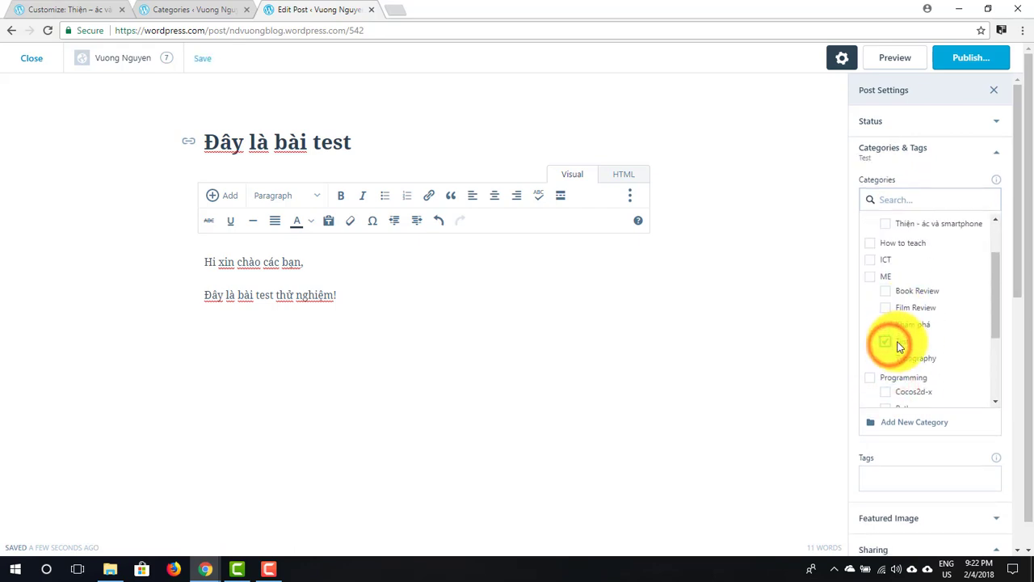
click(871, 276)
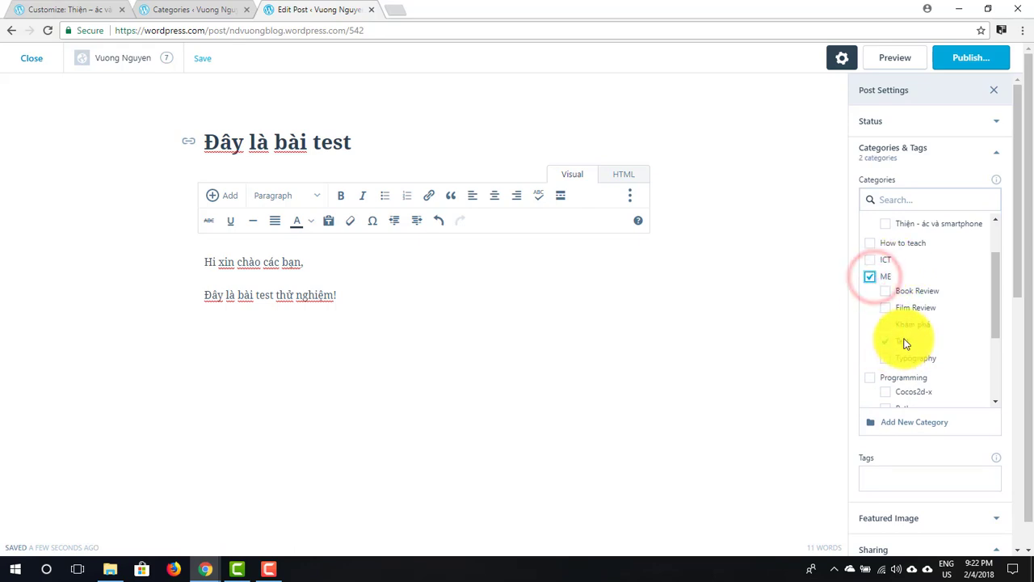
click(984, 59)
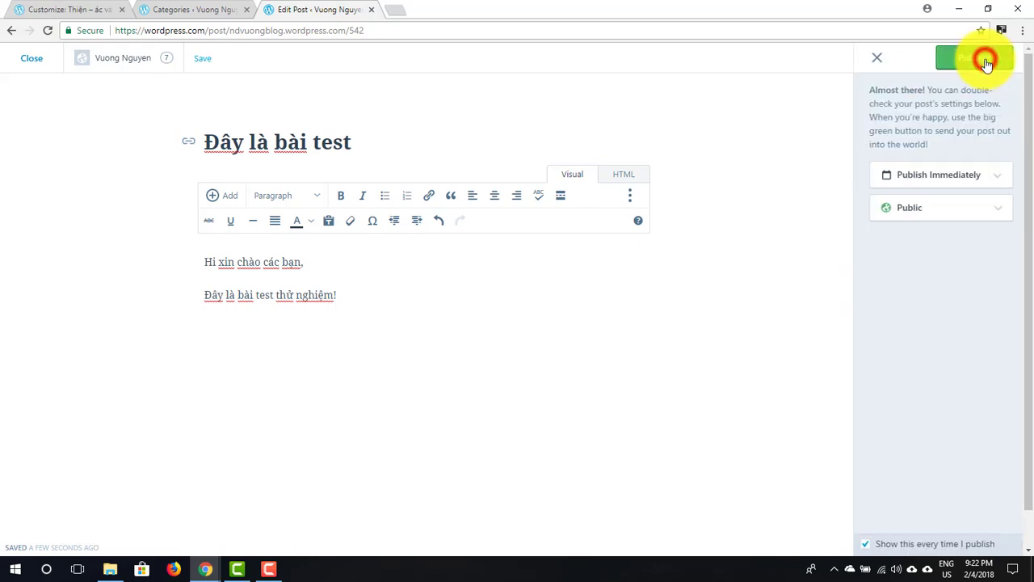
click(966, 58)
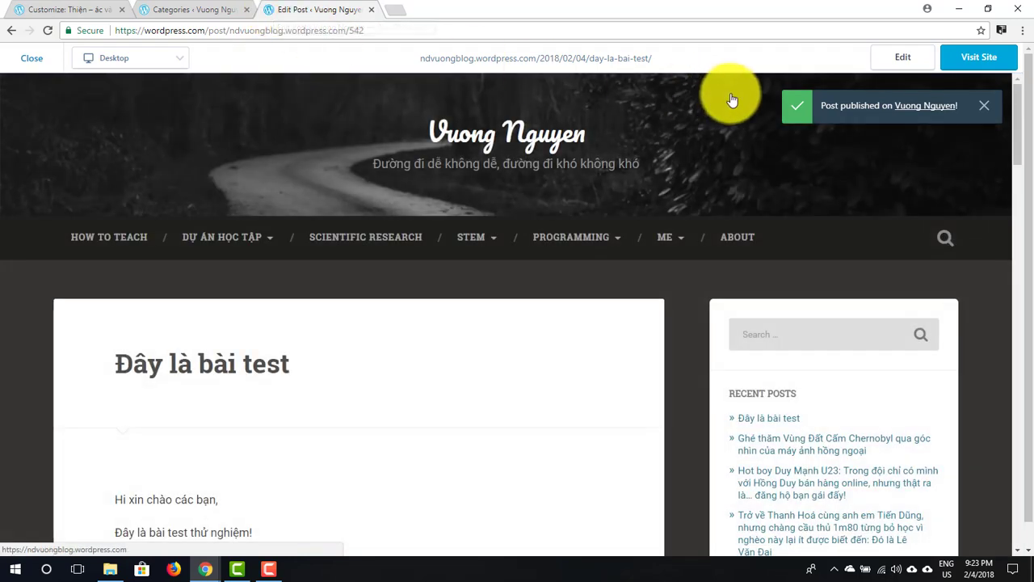
Visit the live site, go to ME › Test, and find 'Đây là bài test' listed there.
click(927, 105)
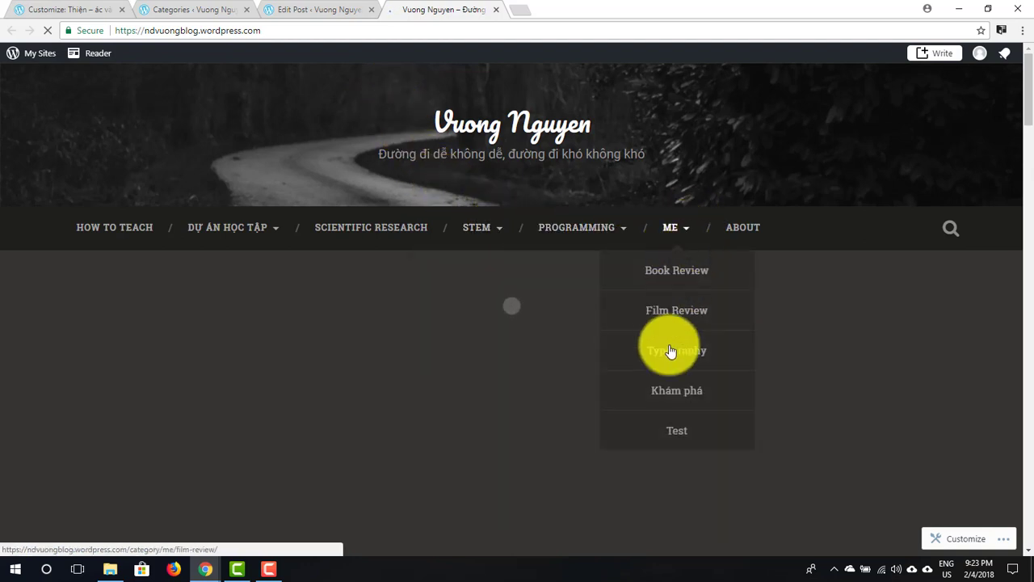
click(678, 434)
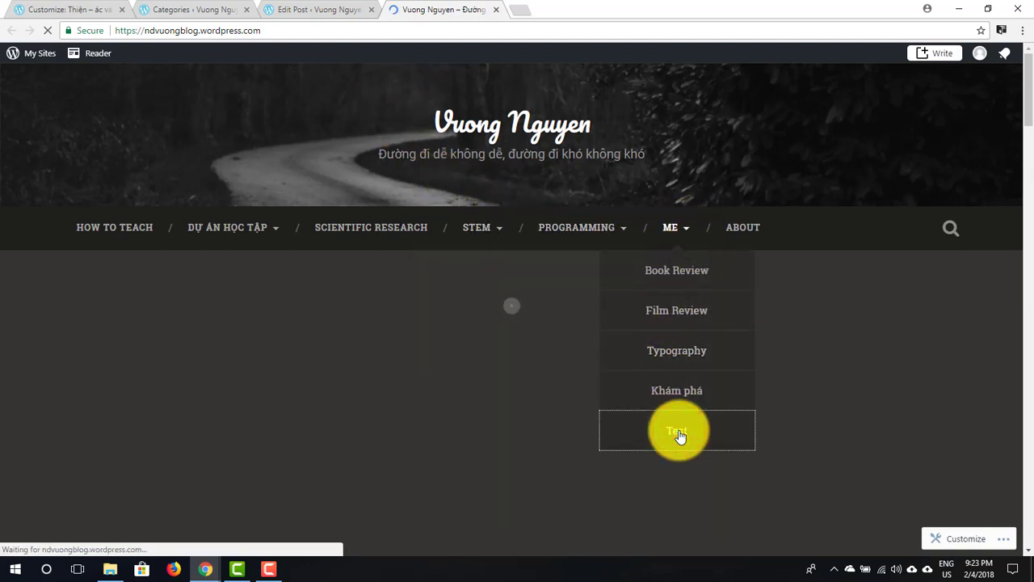
scroll(351, 379, down, 2)
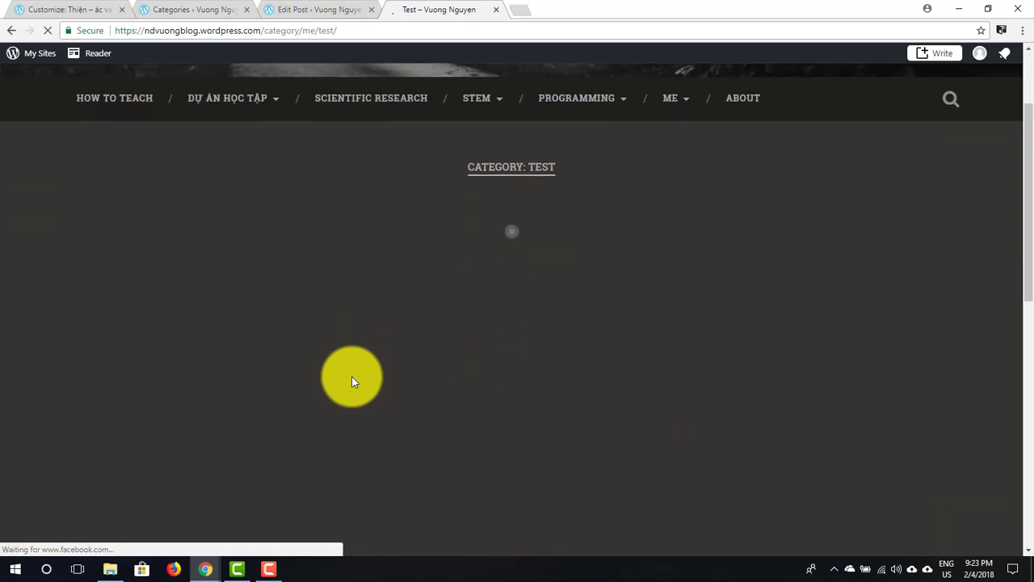
scroll(289, 319, down, 4)
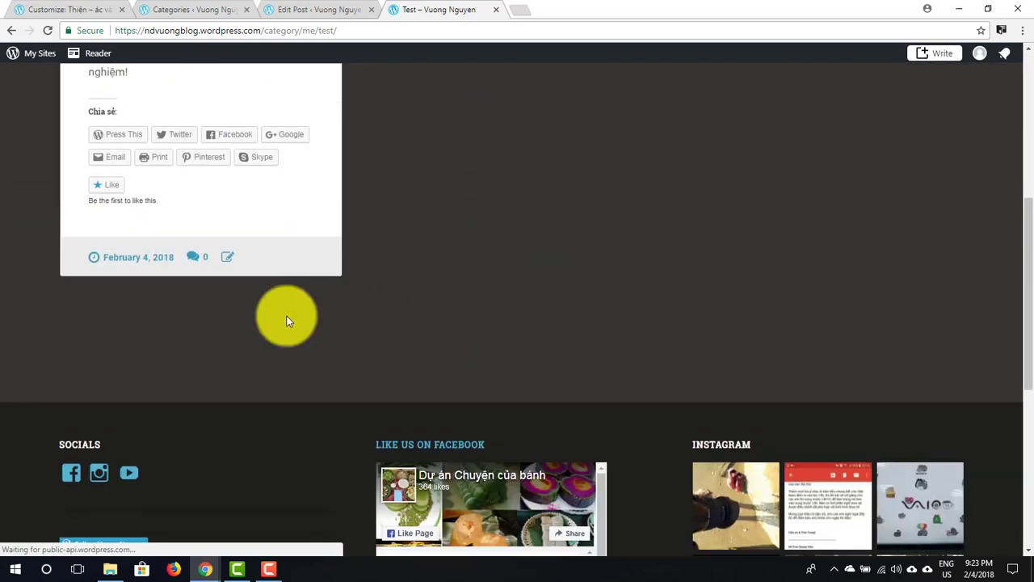
scroll(286, 323, up, 3)
scroll(284, 326, up, 2)
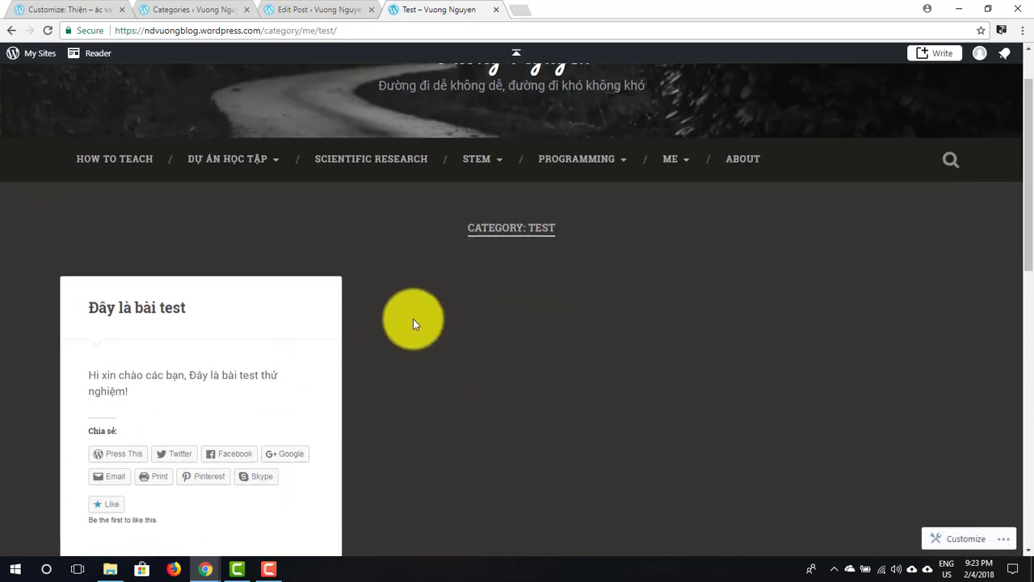
scroll(379, 364, down, 3)
scroll(696, 334, up, 2)
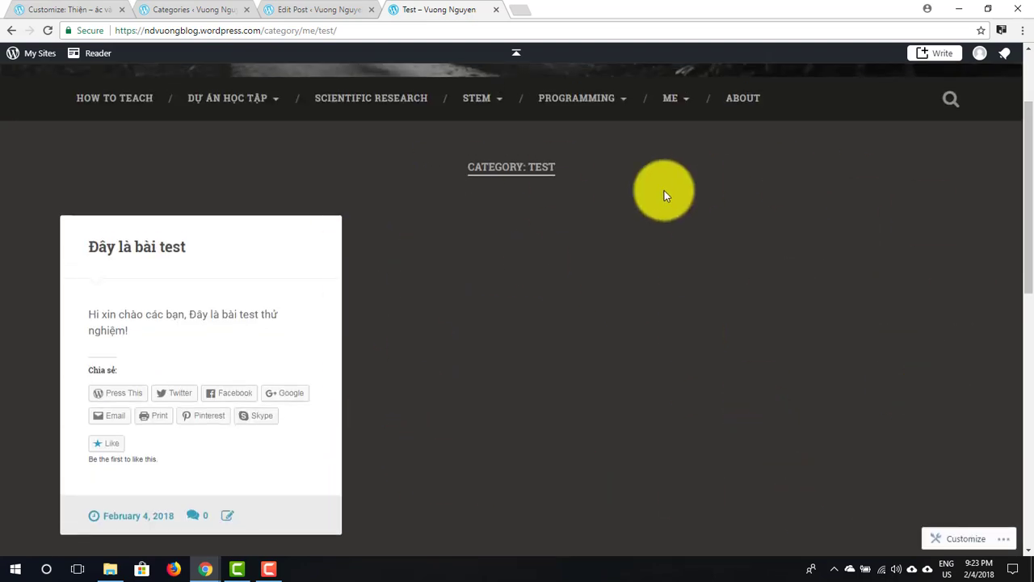
mouse_move(230, 98)
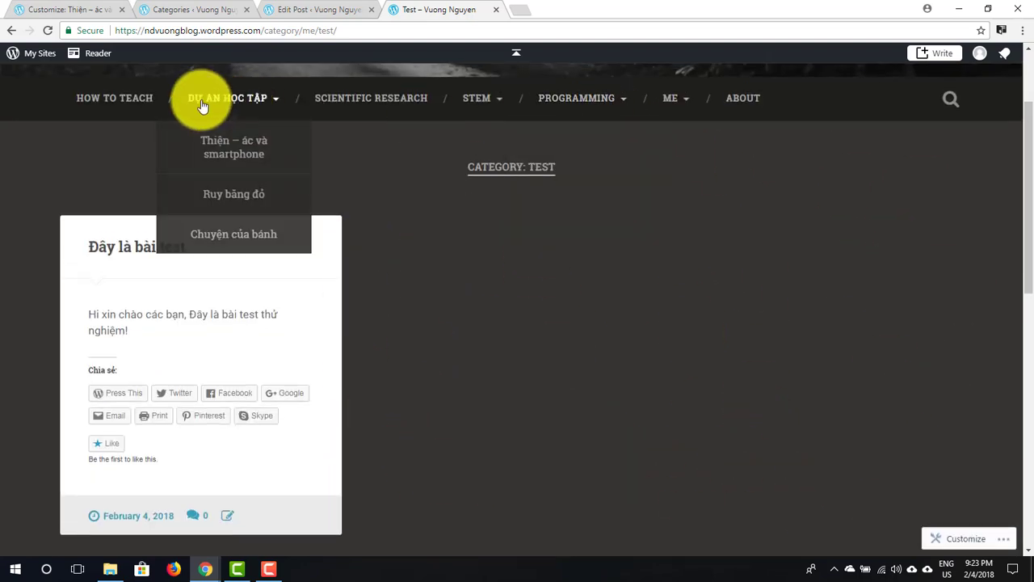
Visit the Chuyện của bánh, Ruy băng đỏ and Thiện – ác và smartphone pages, scrolling the last's posts.
click(246, 243)
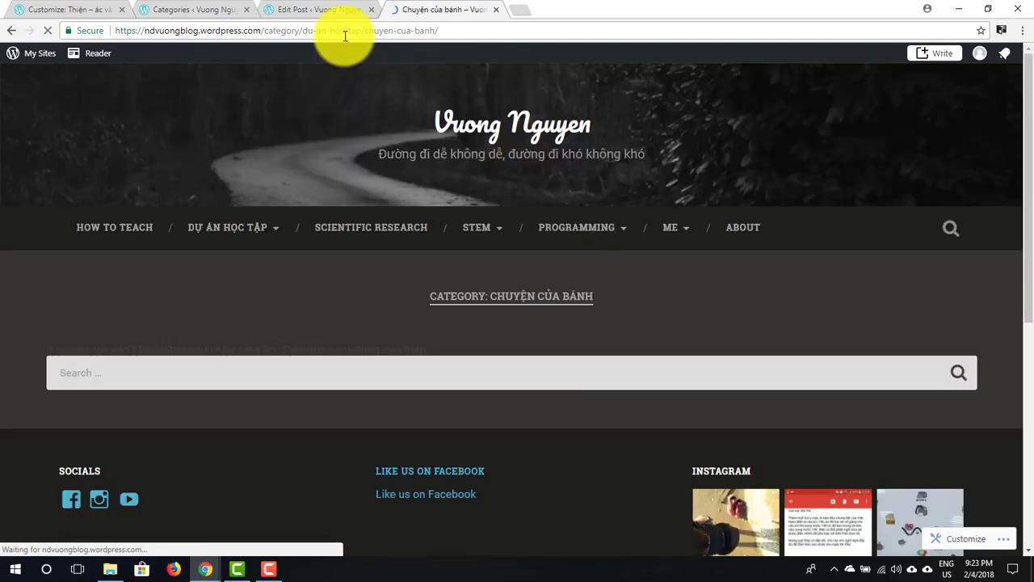
click(238, 323)
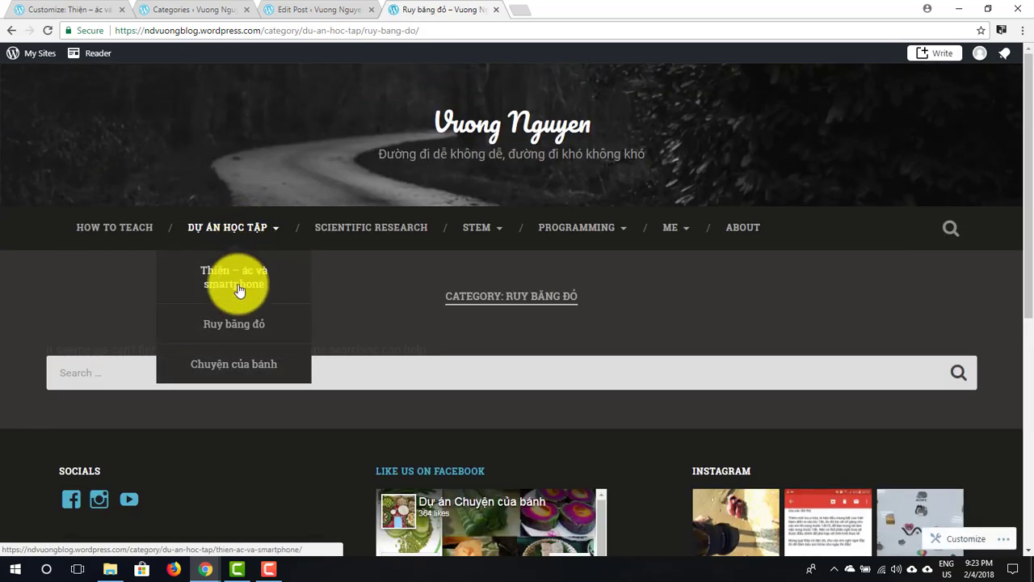
mouse_move(233, 227)
click(240, 289)
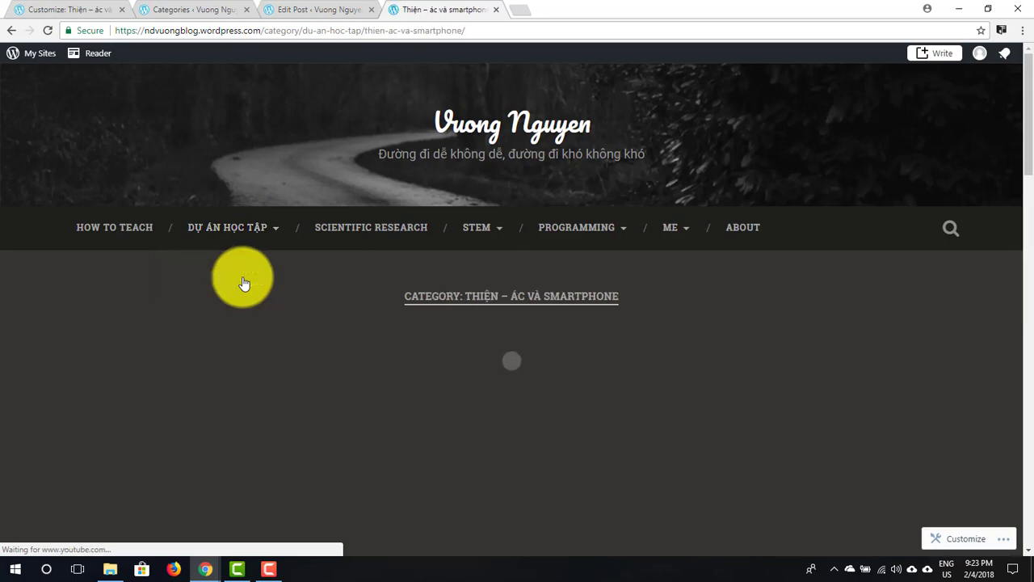
scroll(235, 275, down, 2)
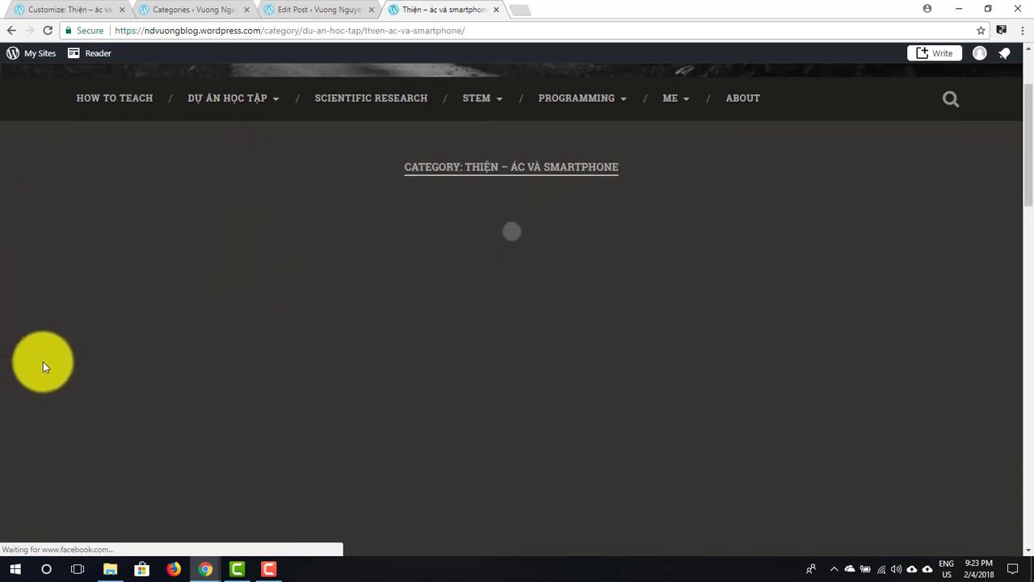
scroll(577, 380, down, 3)
scroll(576, 379, down, 3)
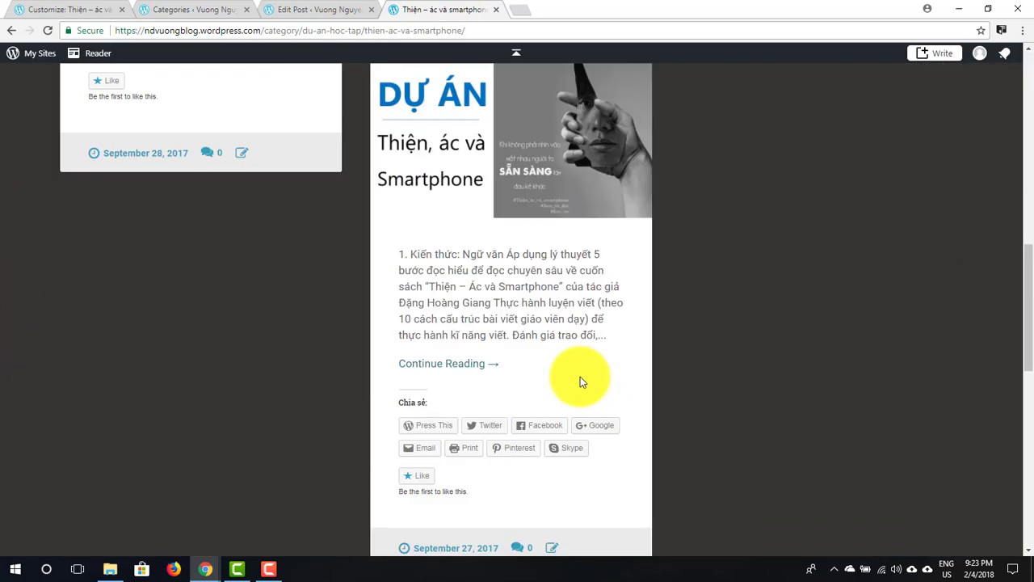
scroll(580, 380, down, 3)
scroll(580, 380, down, 1)
scroll(605, 360, up, 4)
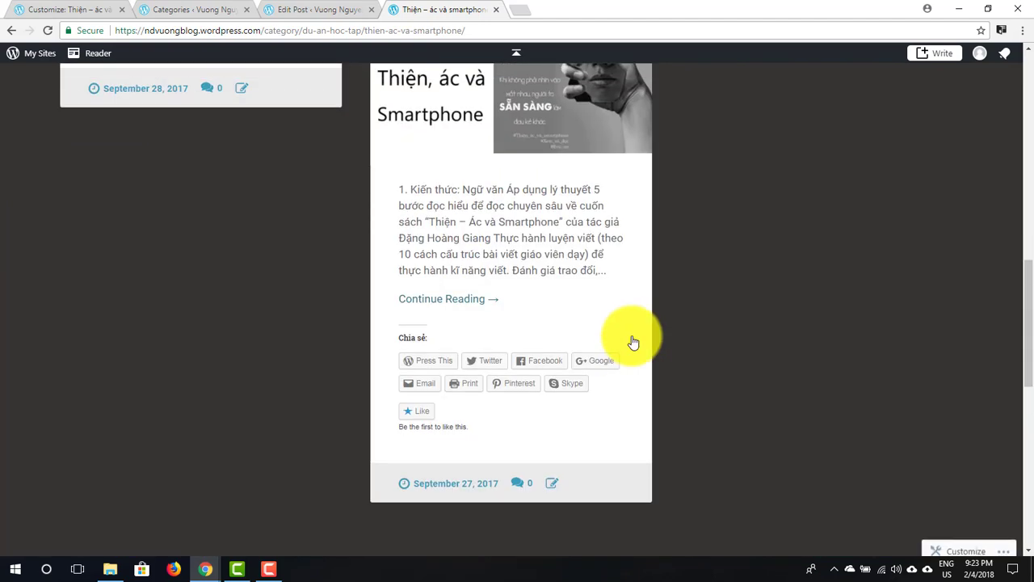
scroll(633, 342, up, 8)
scroll(634, 342, up, 3)
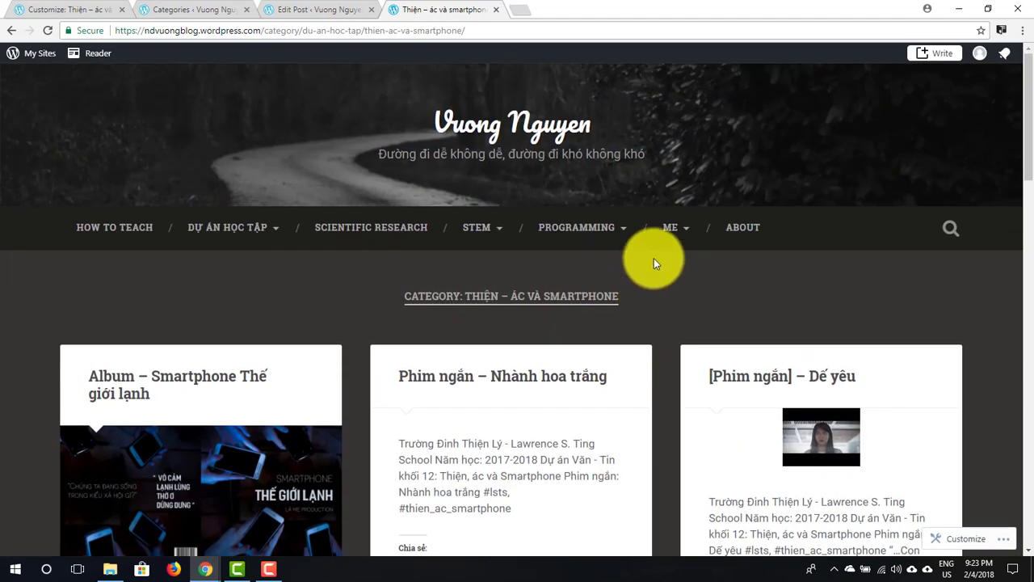